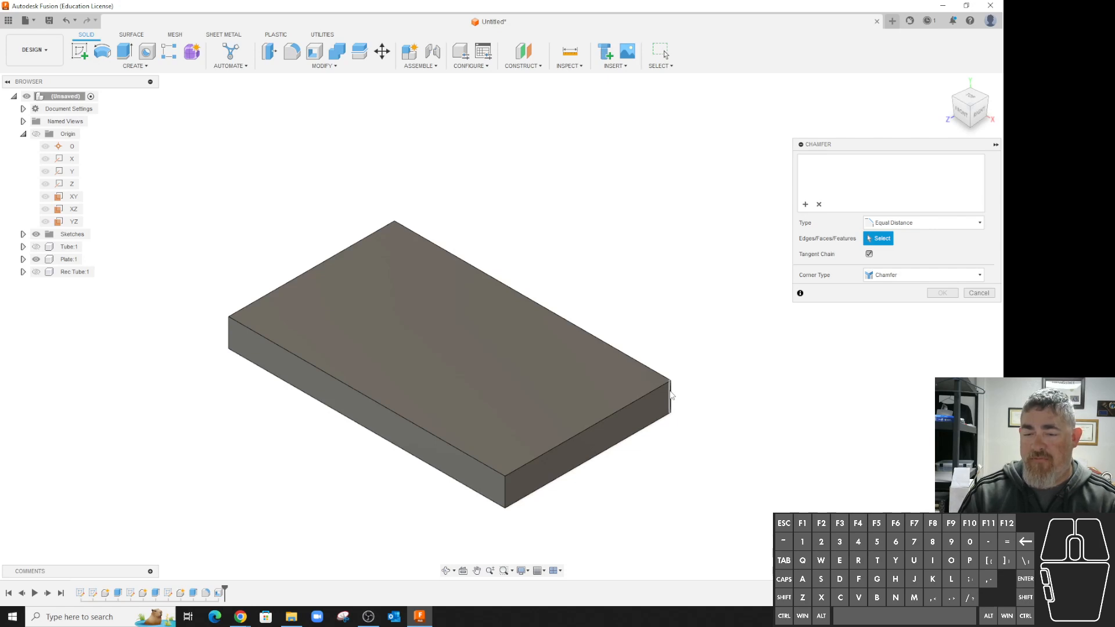
- Preview an equal-distance chamfer of 0.5 in on one vertical corner edge of the plate
click(671, 395)
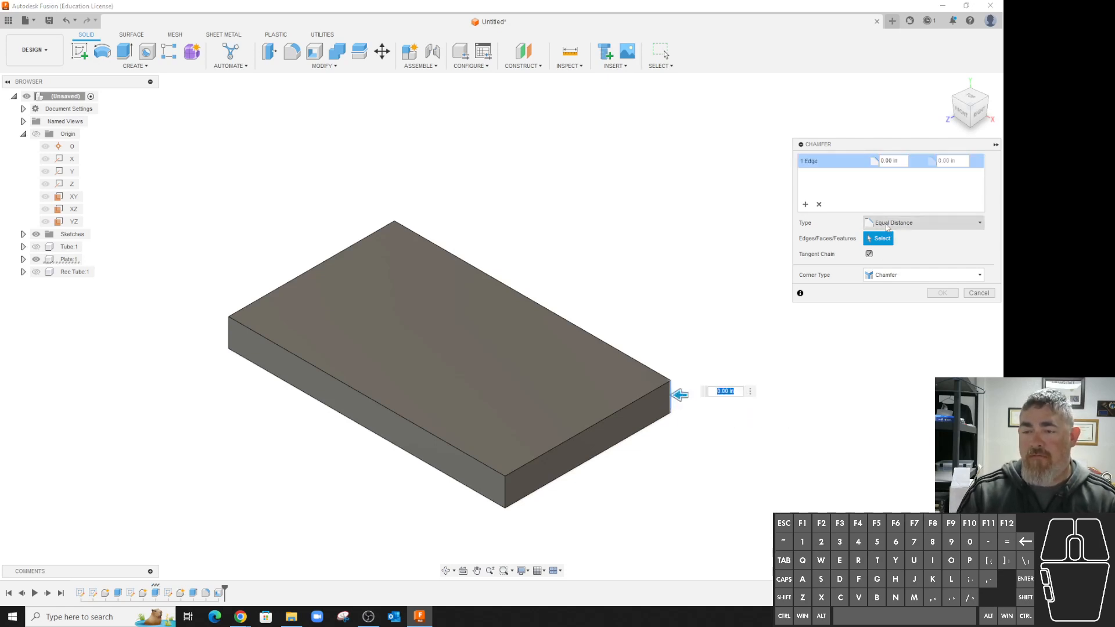
drag(680, 395, 658, 395)
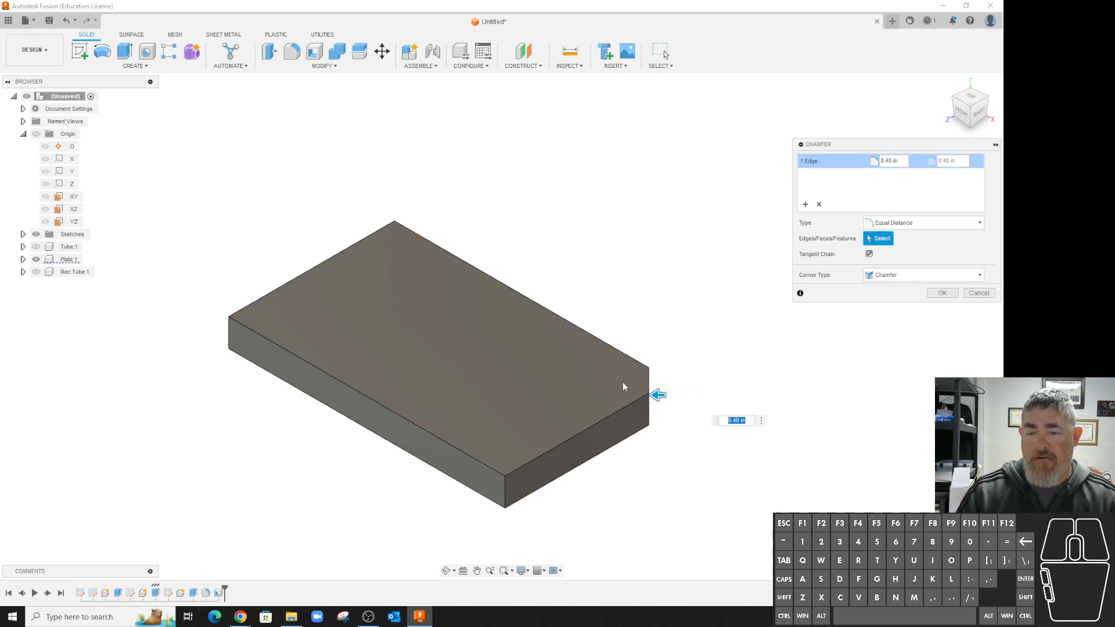
shift+middle_drag(694, 498, 695, 506)
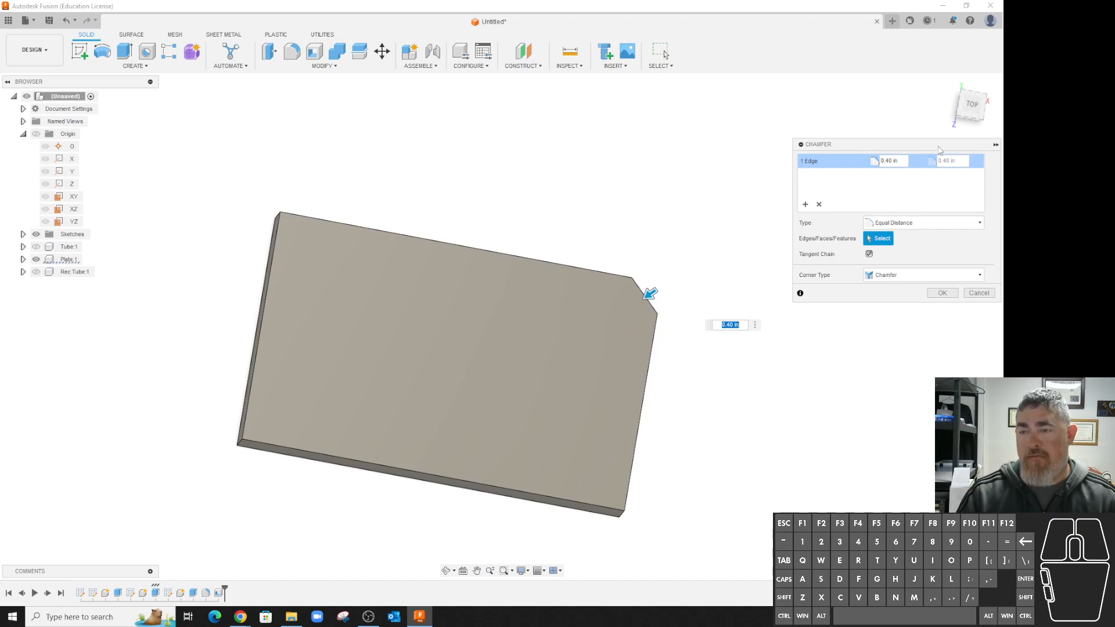
text(5)
key(Return)
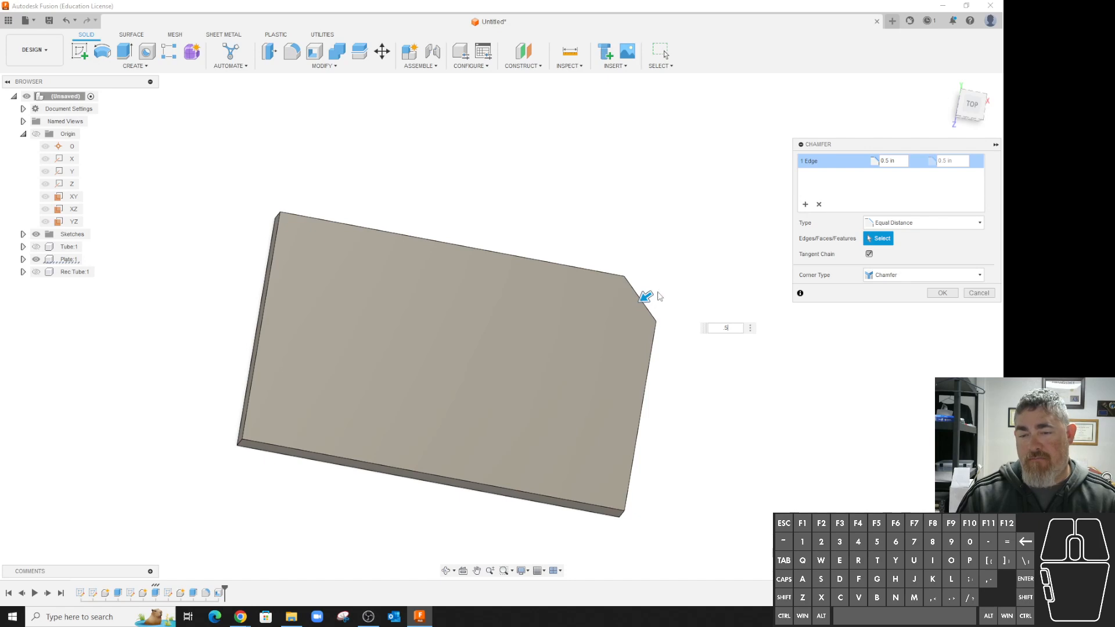
- Switch the corner chamfer to Two Distance and extend its first distance to 1.00 in
click(918, 225)
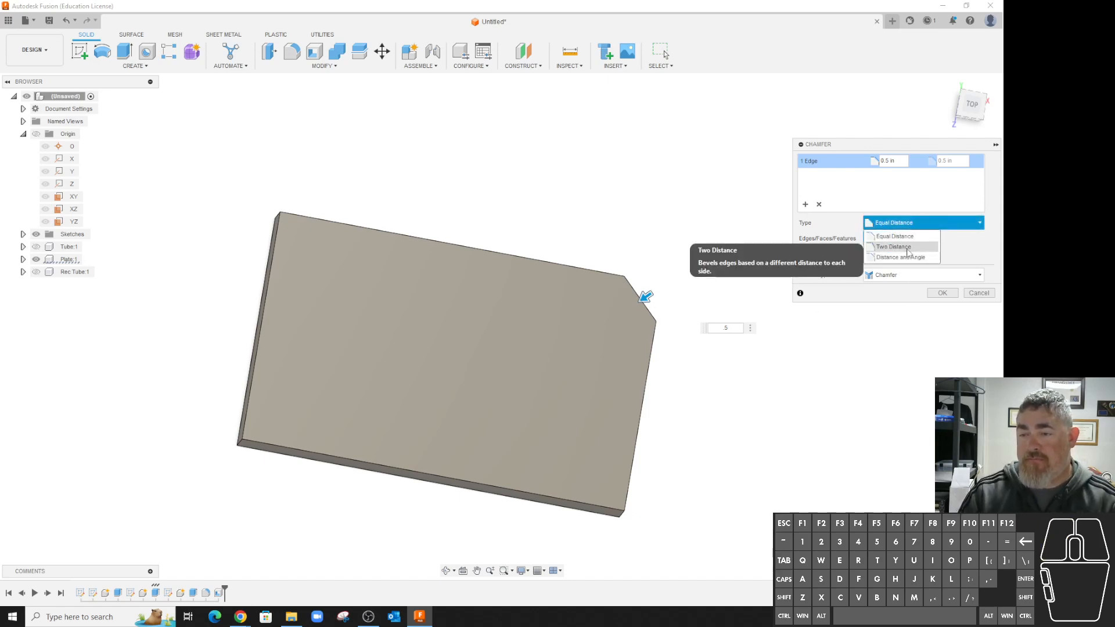
click(908, 248)
drag(657, 315, 648, 353)
- Switch the chamfer to Distance and Angle at 0.90 in and 41.6 deg, and flip its direction
click(900, 224)
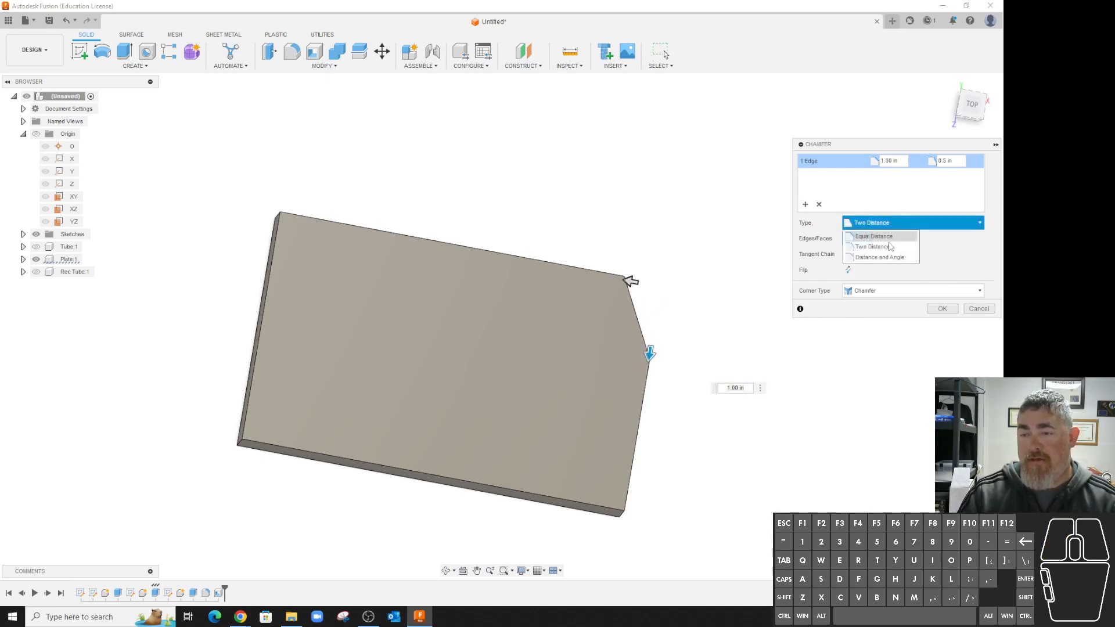
click(871, 256)
mouse_move(659, 353)
mouse_down()
mouse_move(662, 301)
mouse_move(650, 343)
mouse_up()
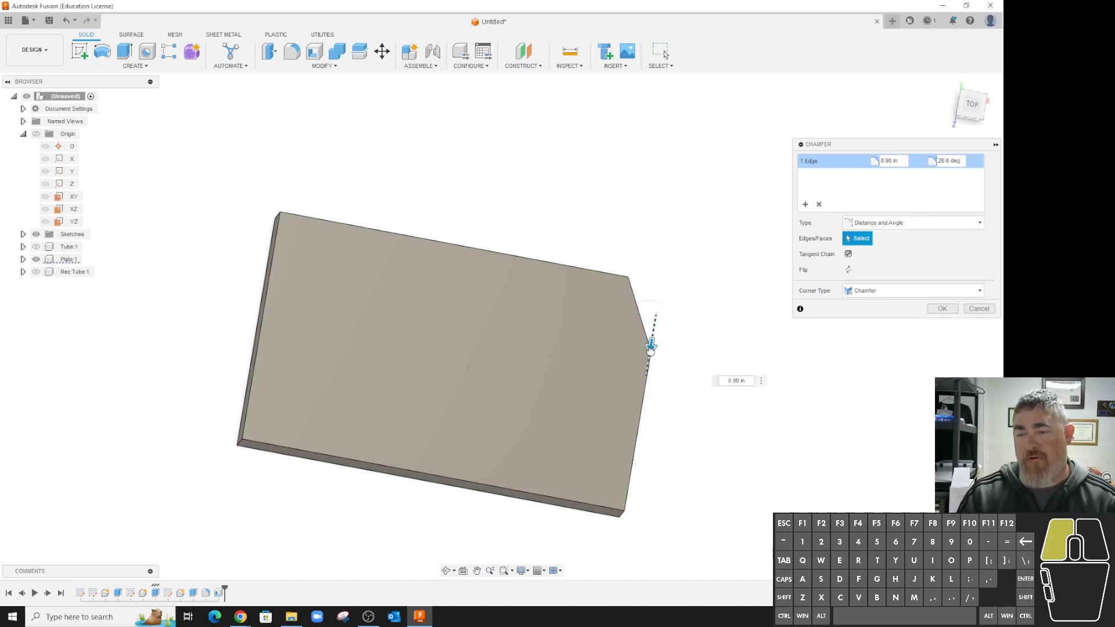
drag(637, 306, 615, 299)
click(848, 270)
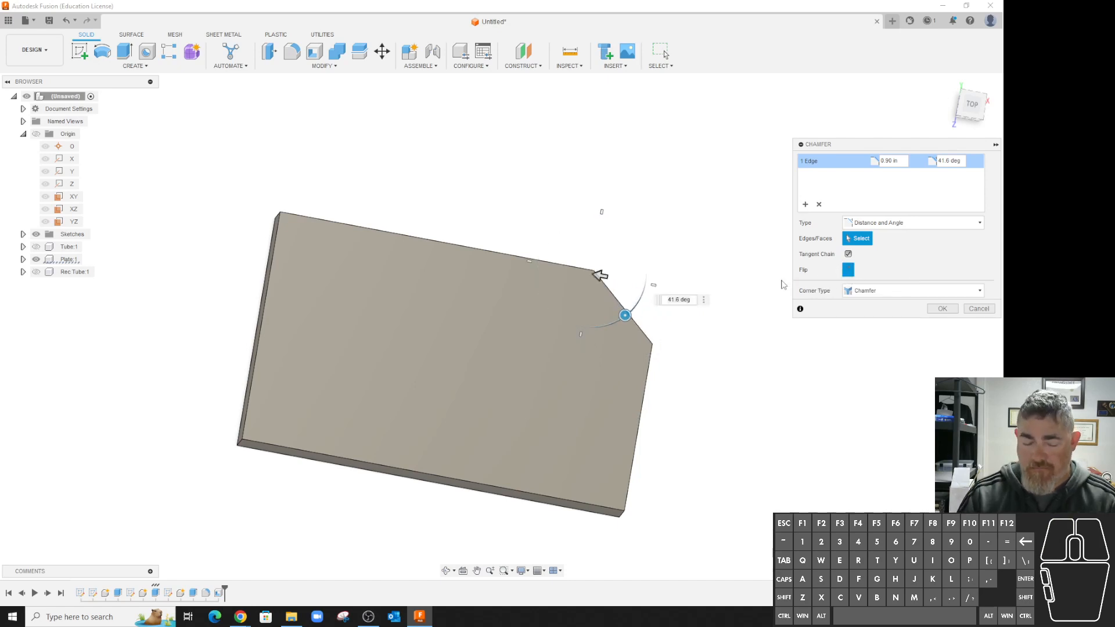
- Return the chamfer type to Equal Distance and choose the Miter corner type
shift+middle_drag(715, 364, 755, 348)
click(906, 223)
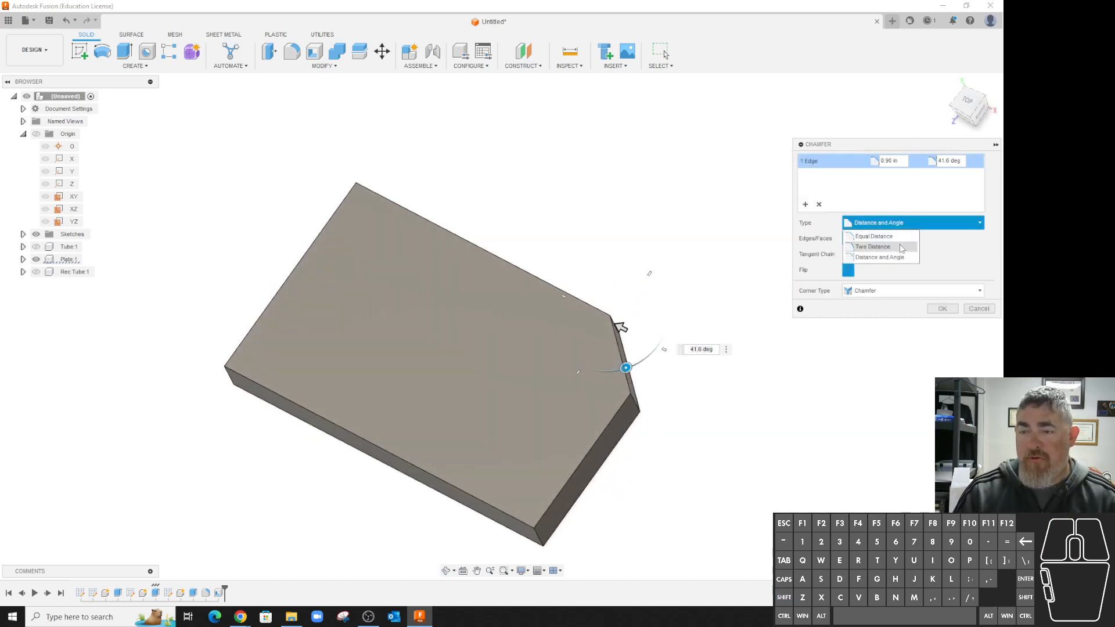
click(878, 237)
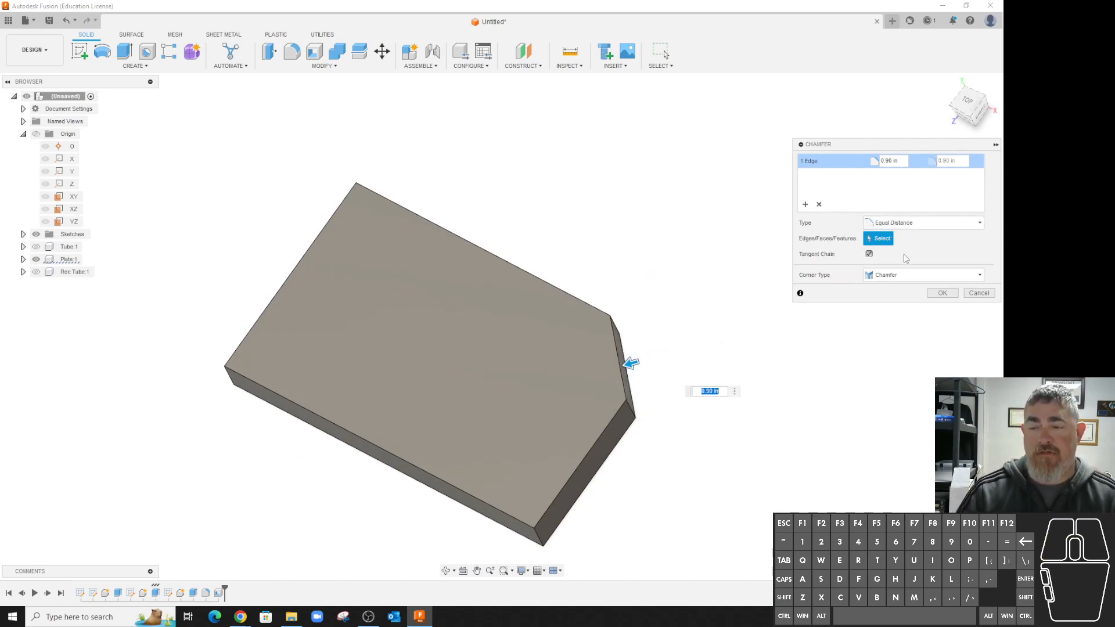
shift+middle_drag(881, 321, 913, 259)
click(893, 277)
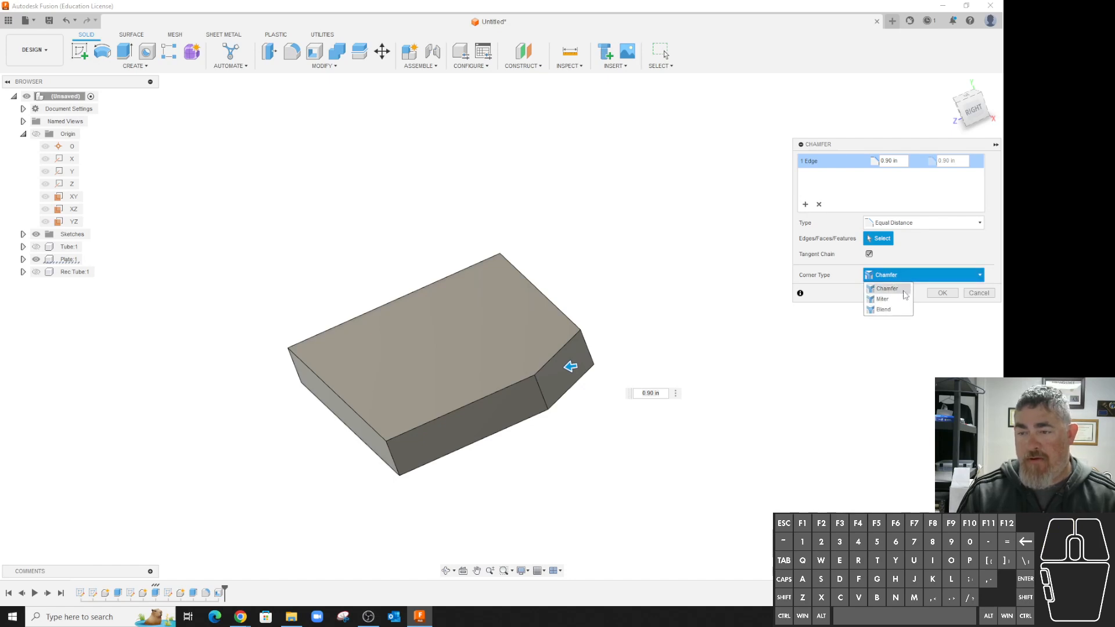
click(899, 292)
key(space)
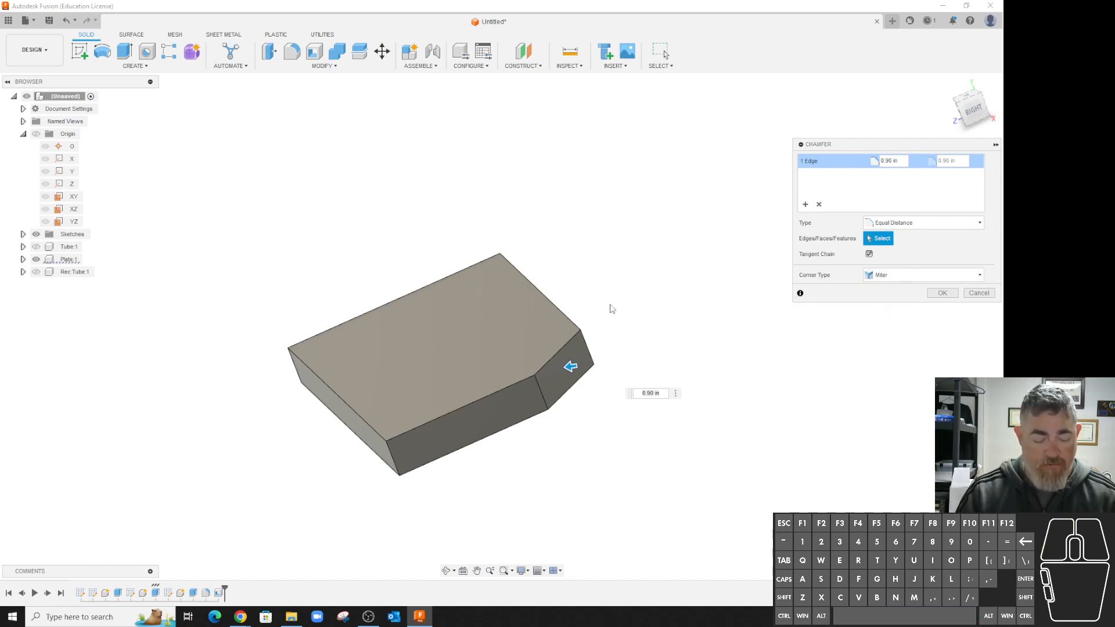
- Add the two top edges meeting at the chamfered corner and reduce the distance to 0.10 in
ctrl+click(567, 322)
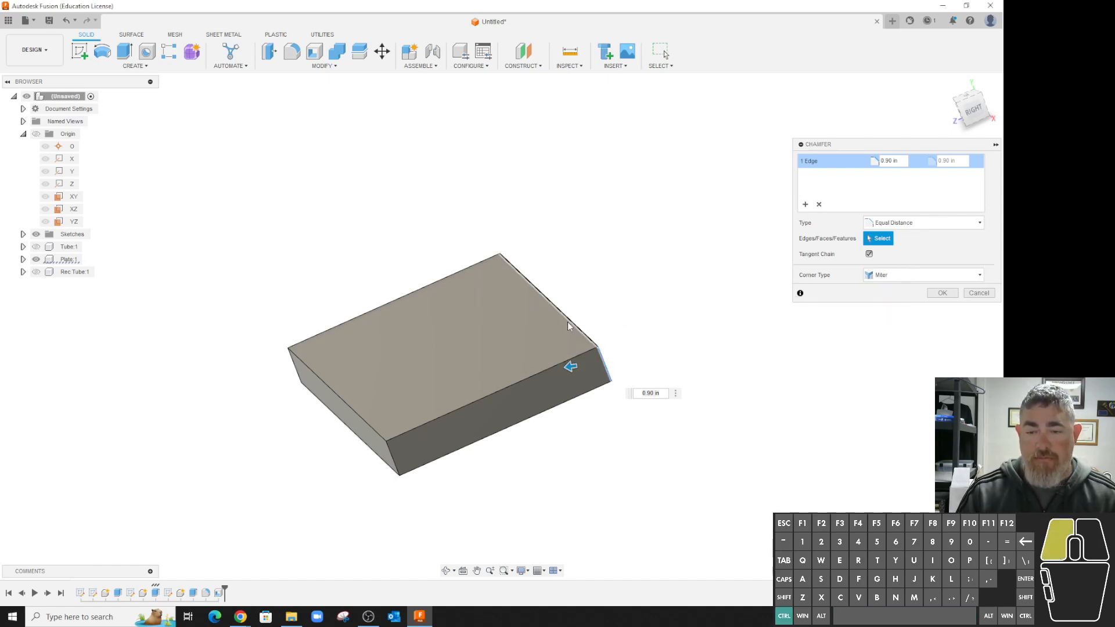
ctrl+click(540, 367)
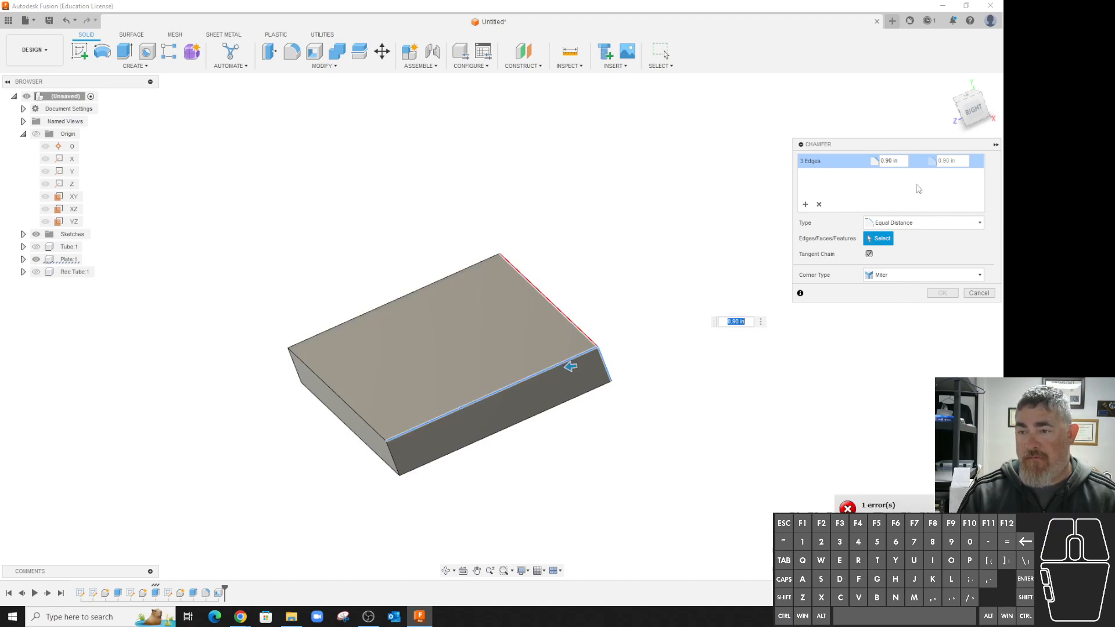
click(900, 160)
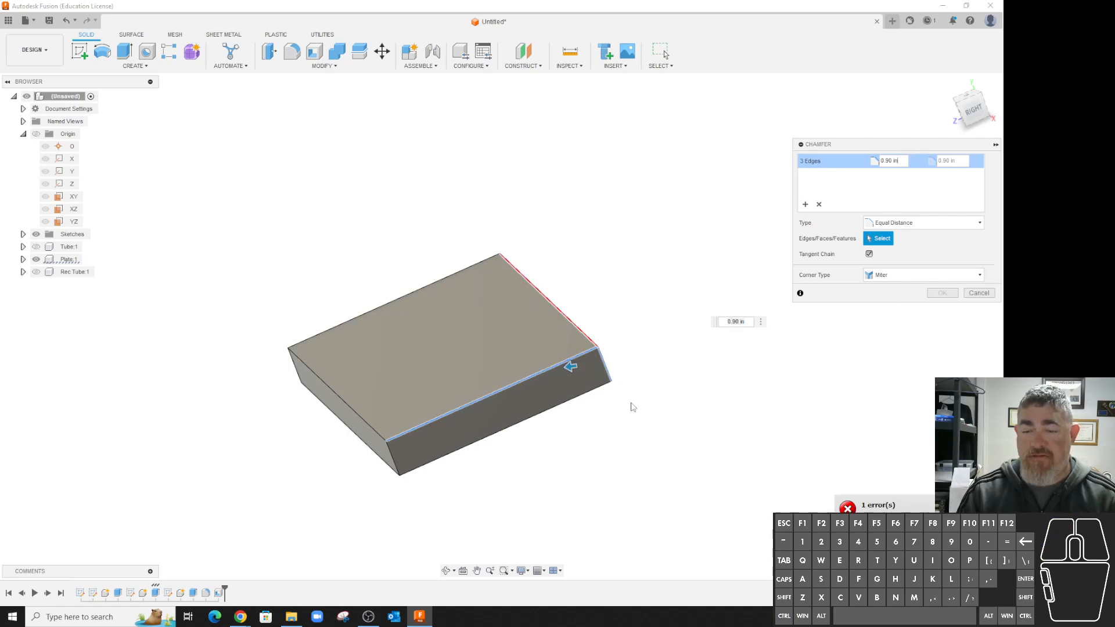
drag(572, 367, 606, 361)
- Compare the Chamfer, Miter and Blend corner types where the three edges meet, ending with Blend
click(897, 275)
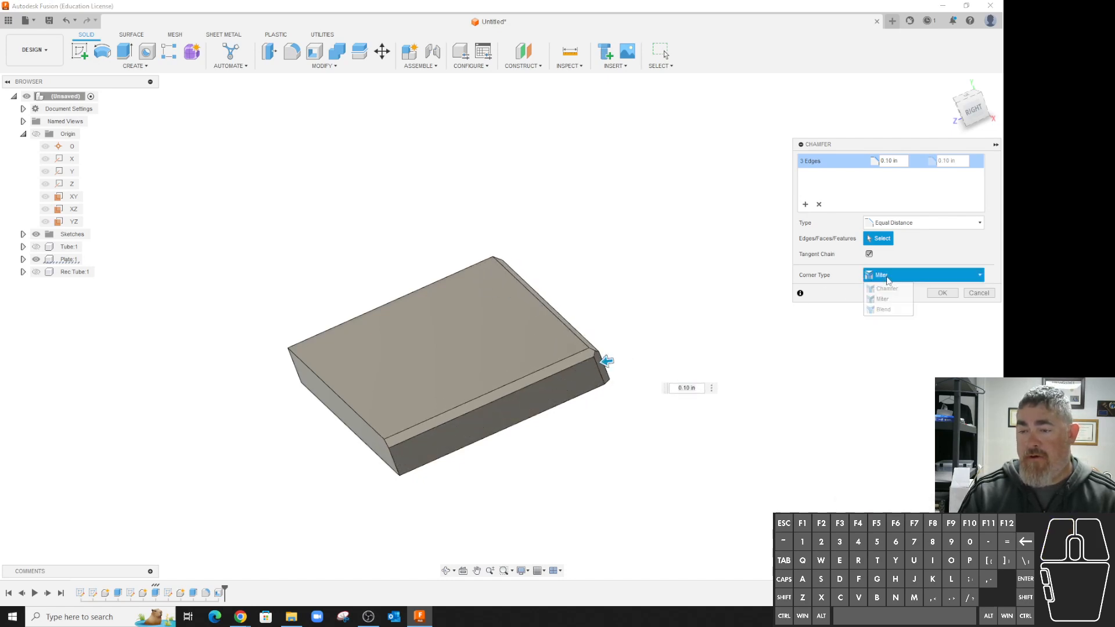
click(894, 289)
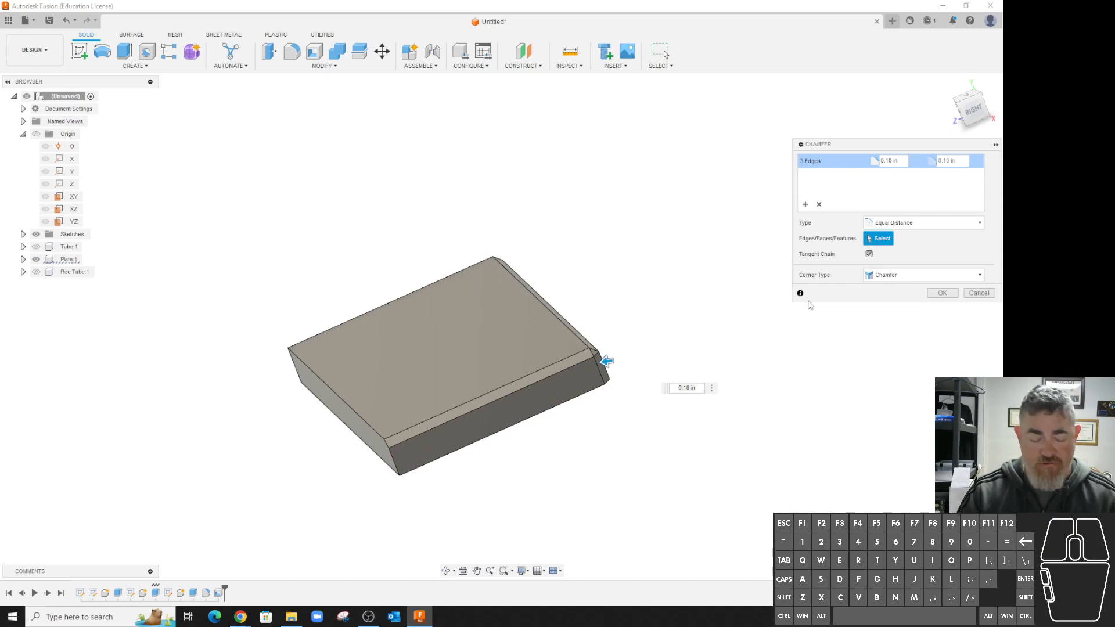
scroll(570, 302, up, 5)
click(904, 275)
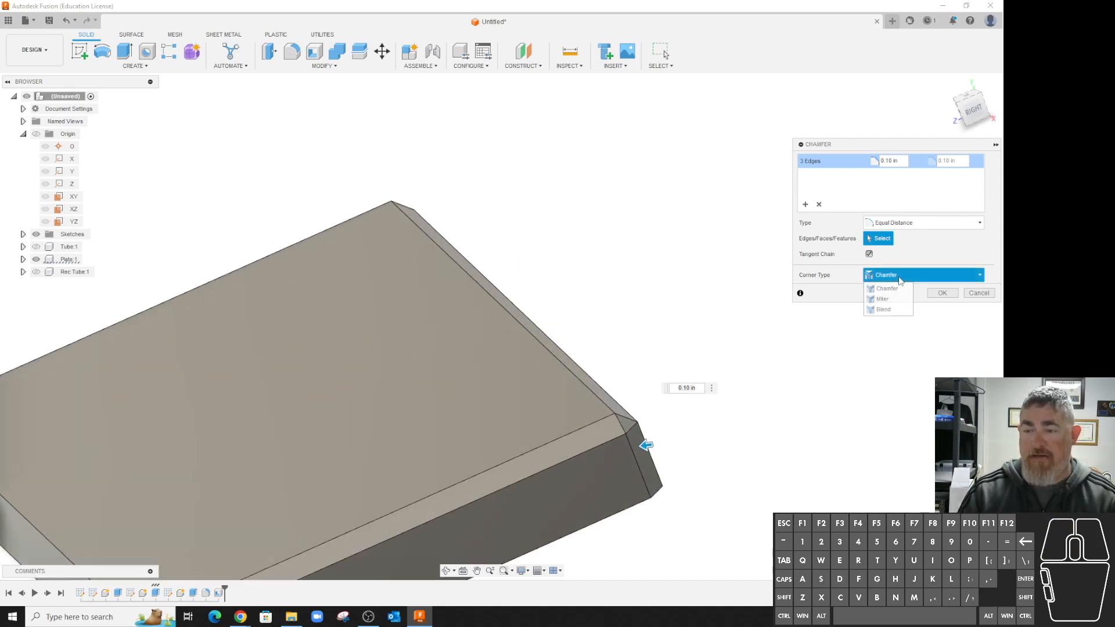
click(891, 298)
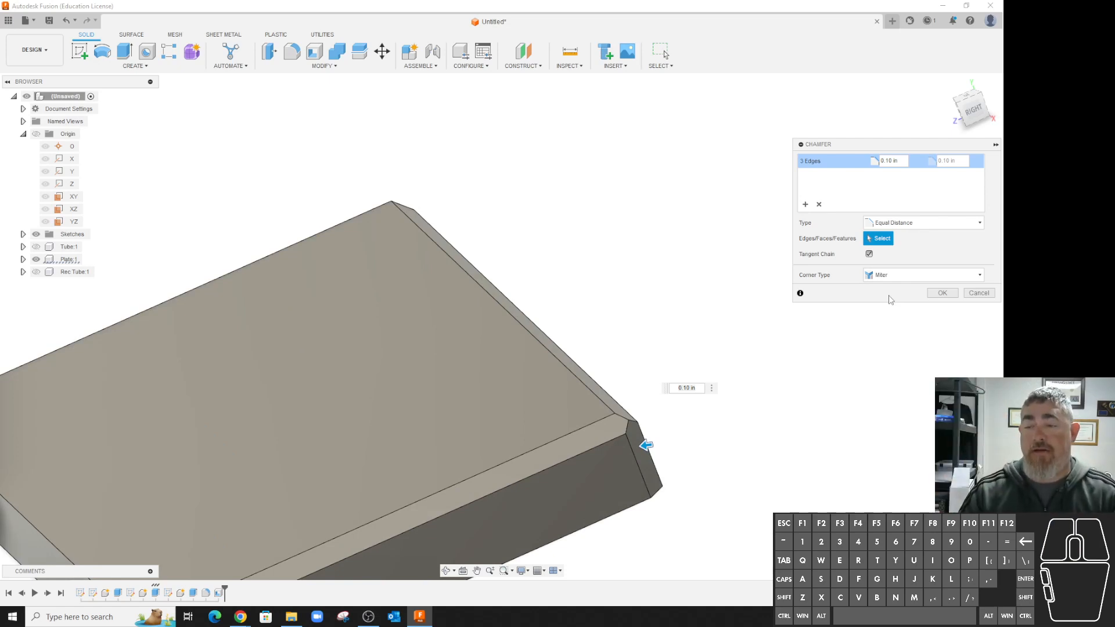
click(894, 275)
click(888, 310)
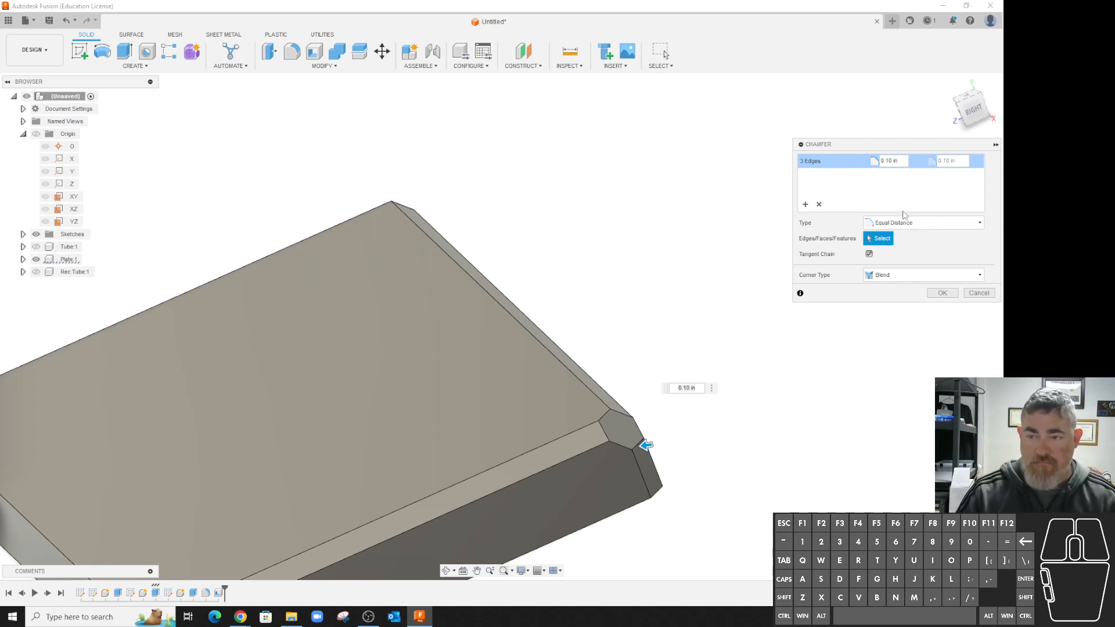
scroll(619, 288, down, 3)
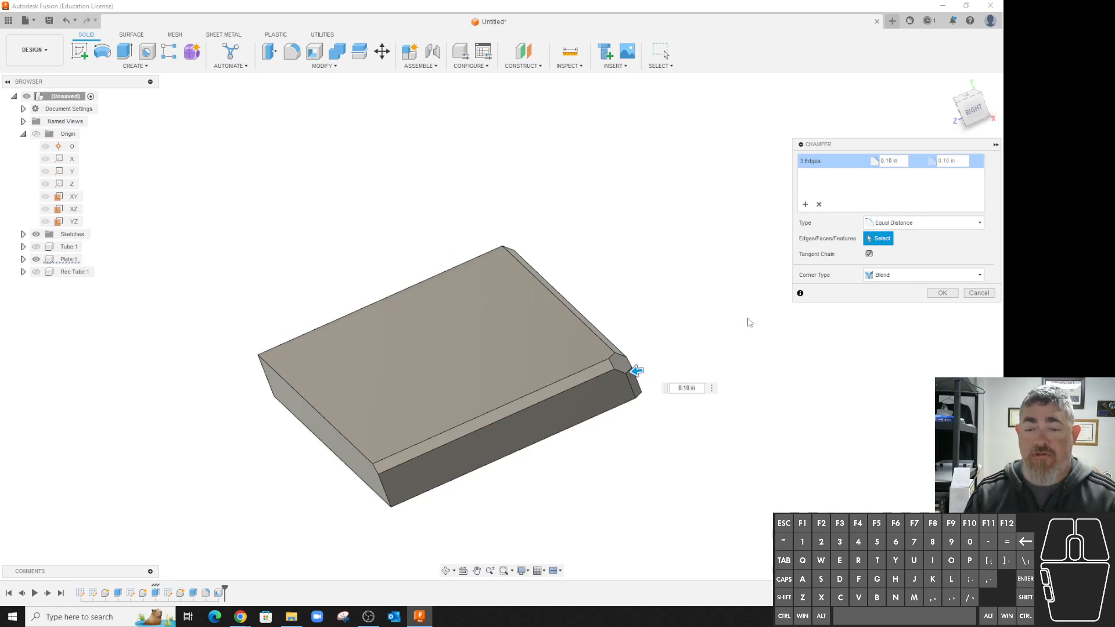
- Deselect the two top edges, chamfer both vertical corners at the plate's end by 0.30 in, and undo the chamfer
ctrl+click(612, 361)
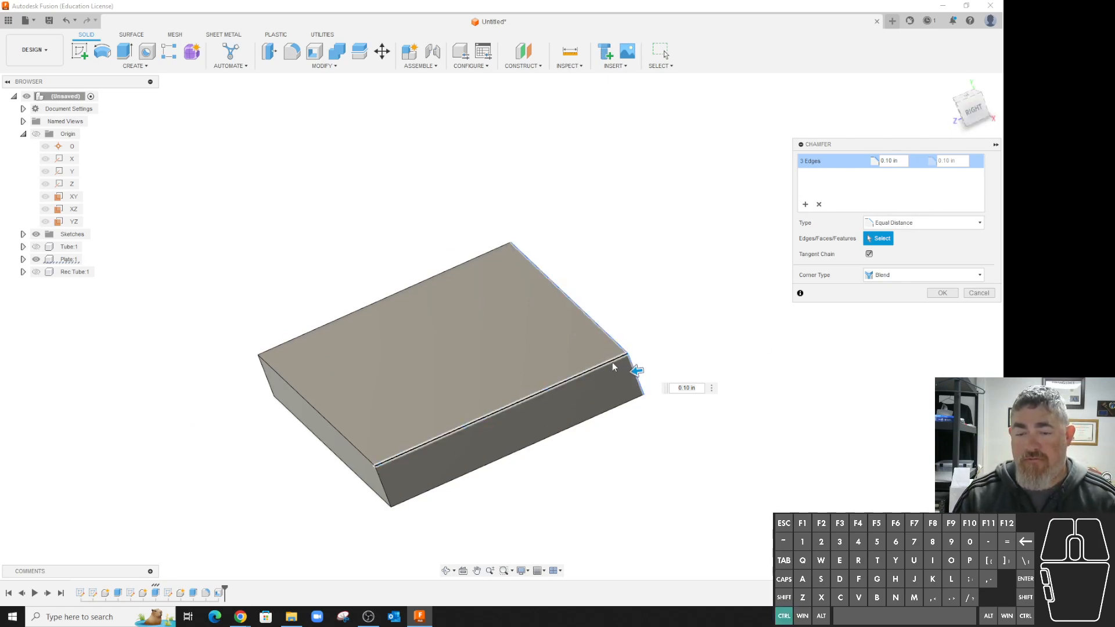
ctrl+click(613, 347)
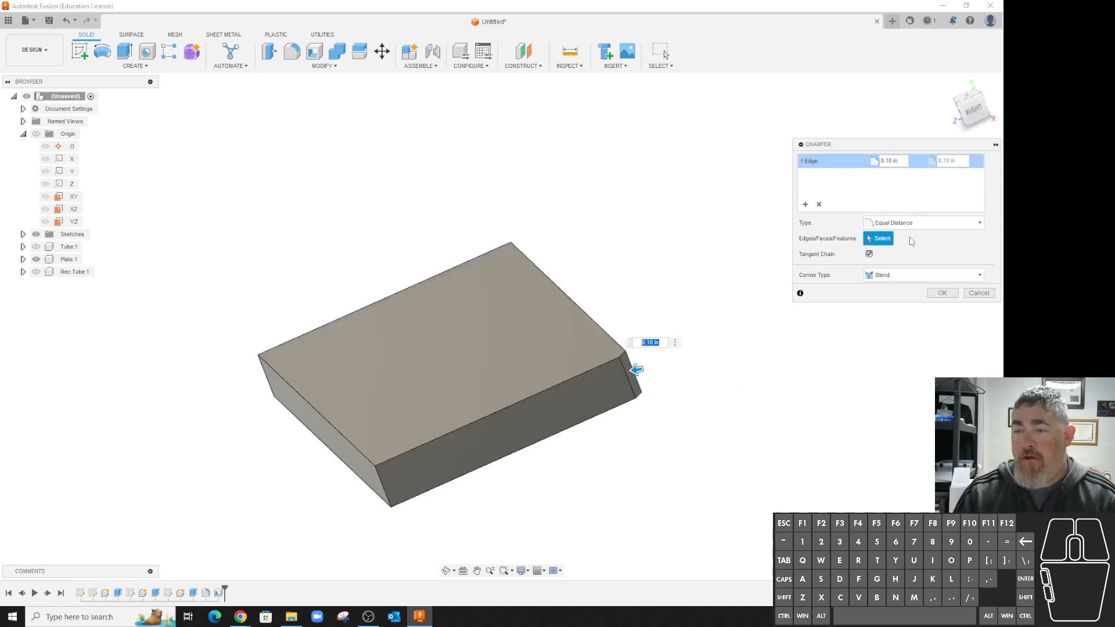
drag(641, 366, 625, 372)
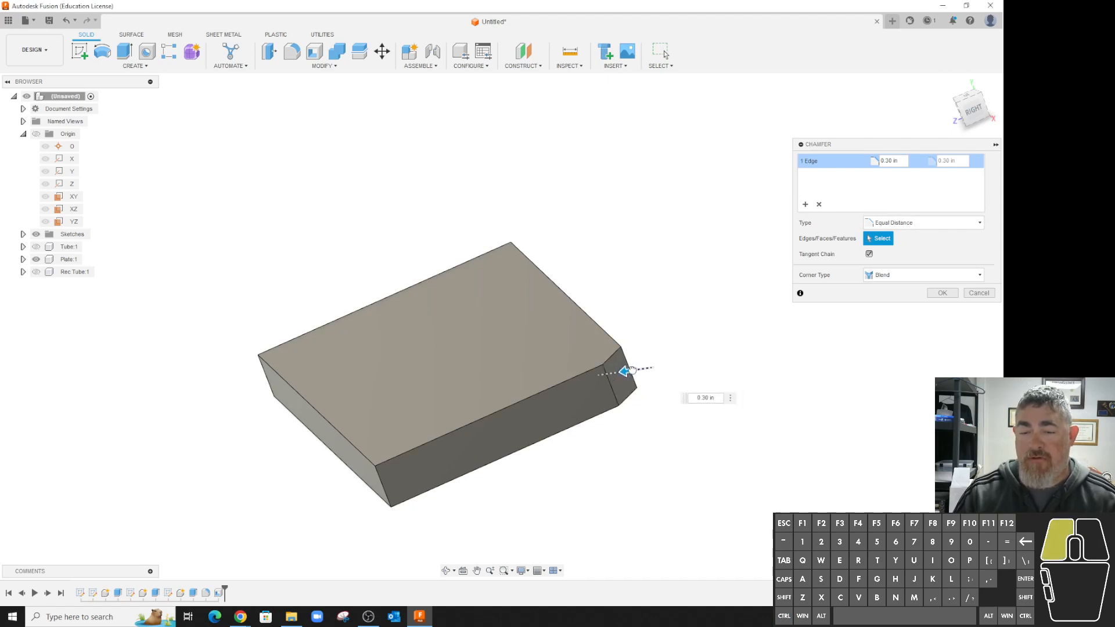
ctrl+click(520, 259)
click(941, 293)
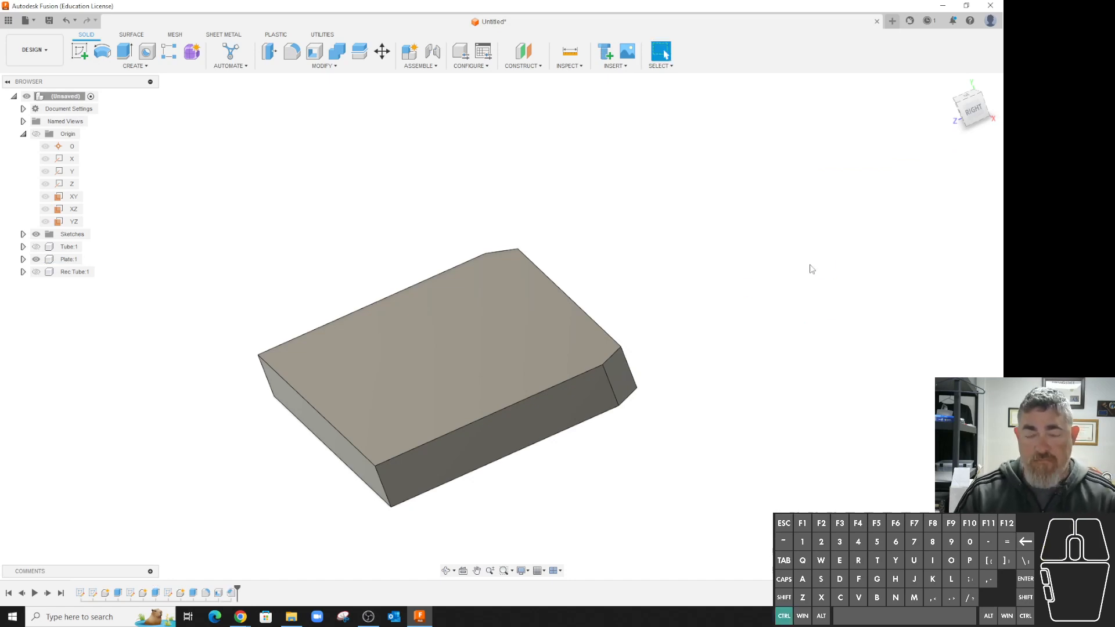
key(ctrl+z)
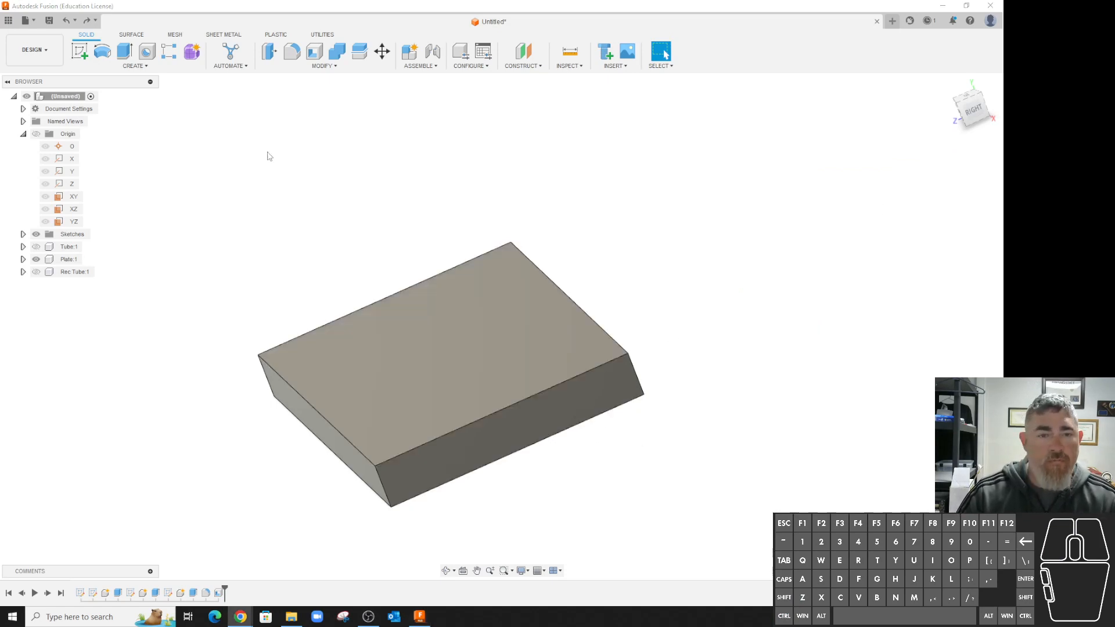
- Try a 0.20 in equal-distance chamfer along one top edge of the plate
click(297, 69)
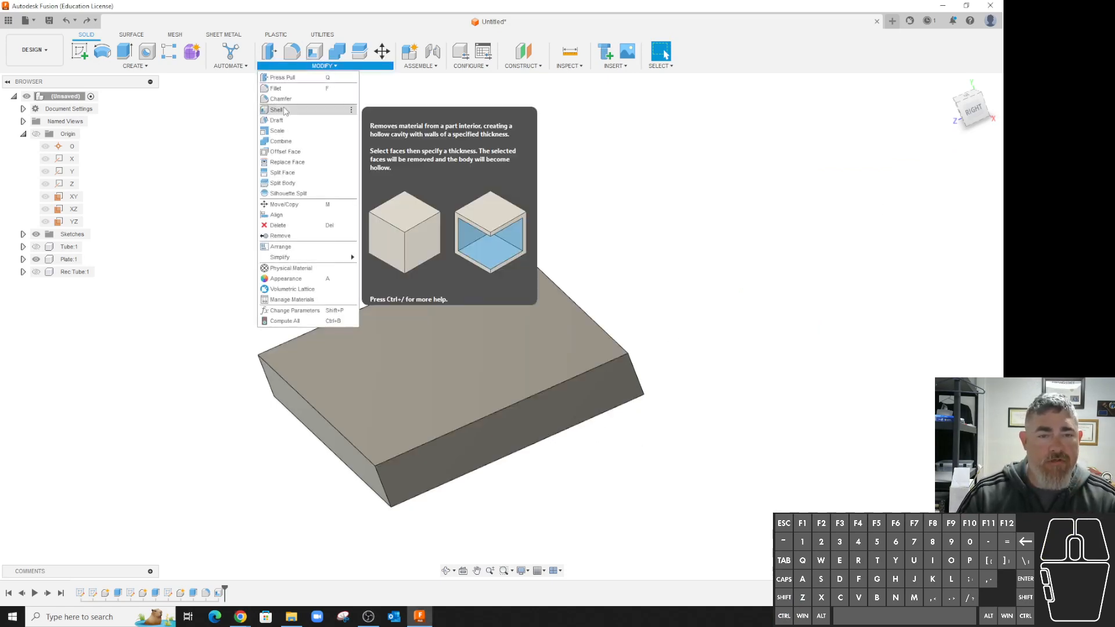
click(282, 100)
click(497, 414)
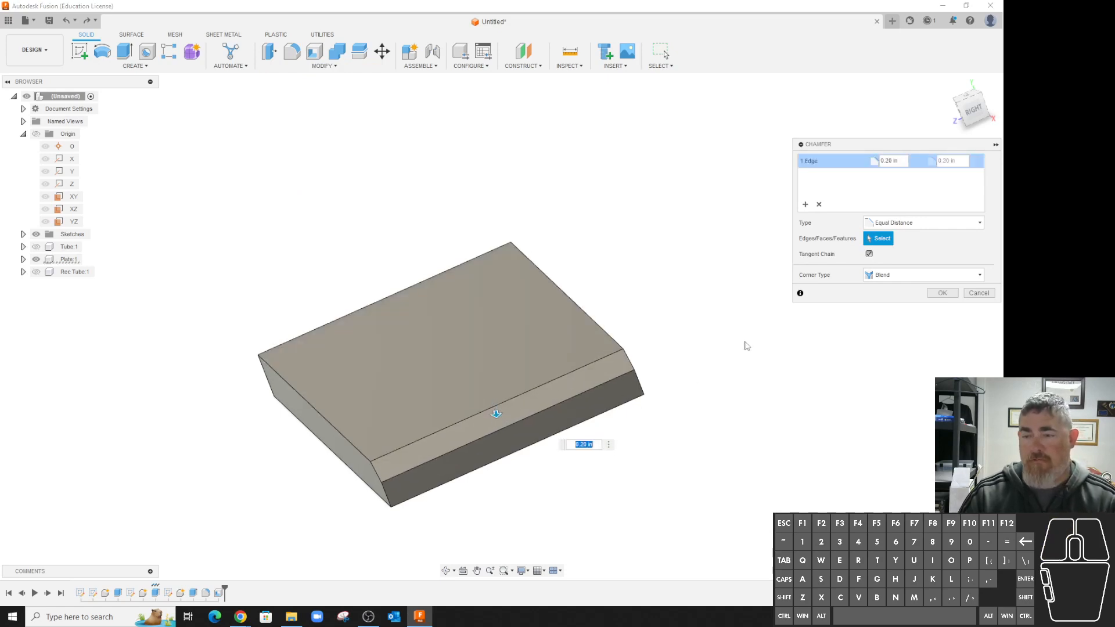
key(Return)
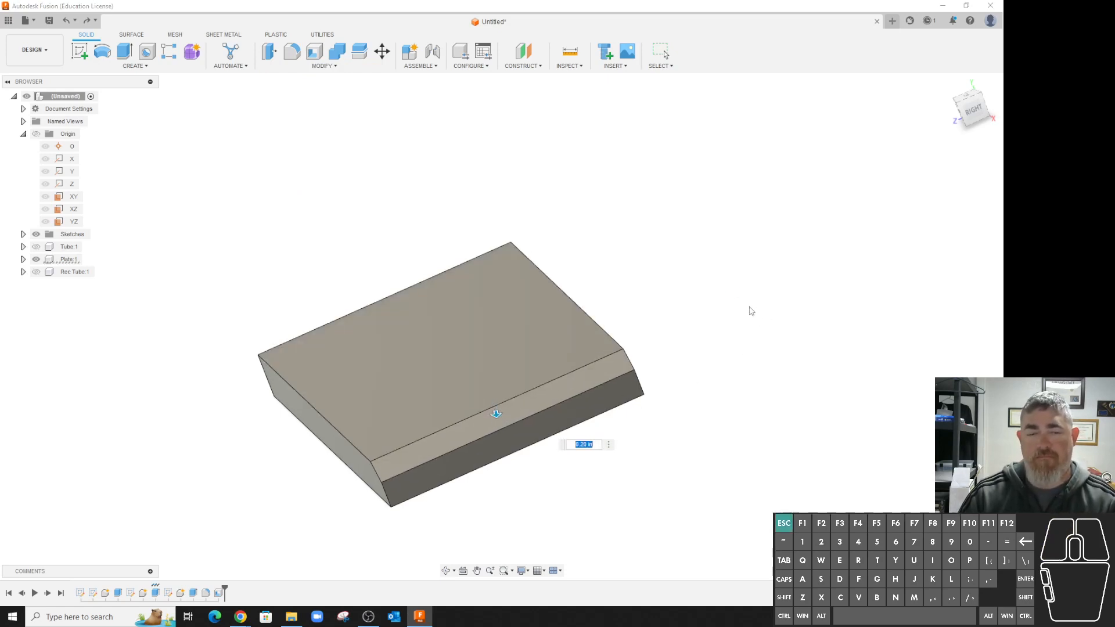
- Show the rectangular tube component and hide the plate
click(36, 272)
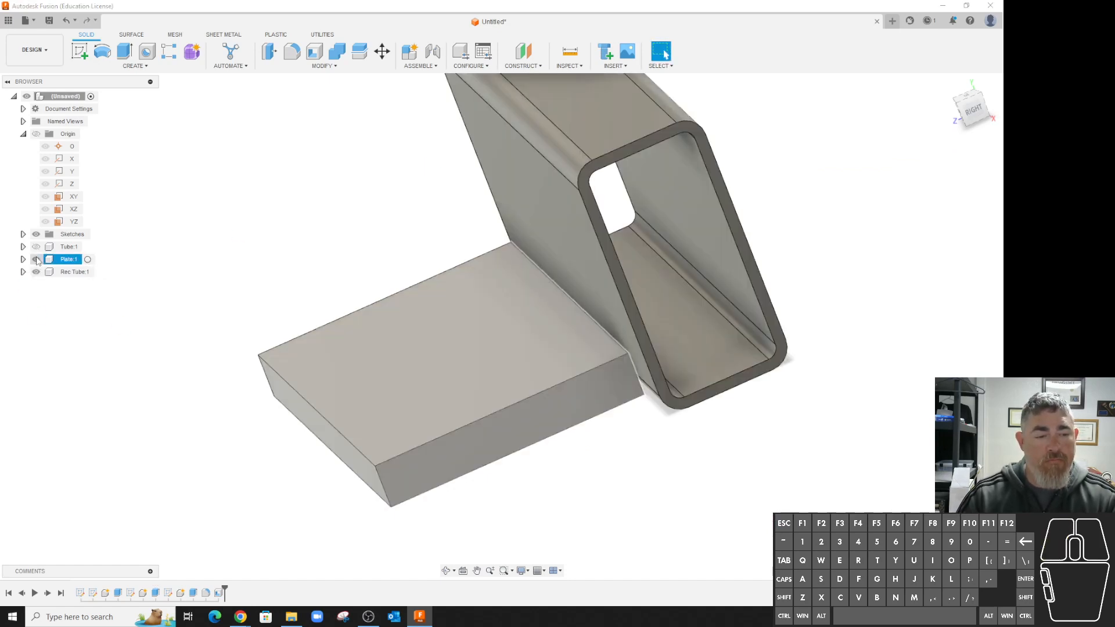
click(36, 260)
scroll(309, 260, down, 3)
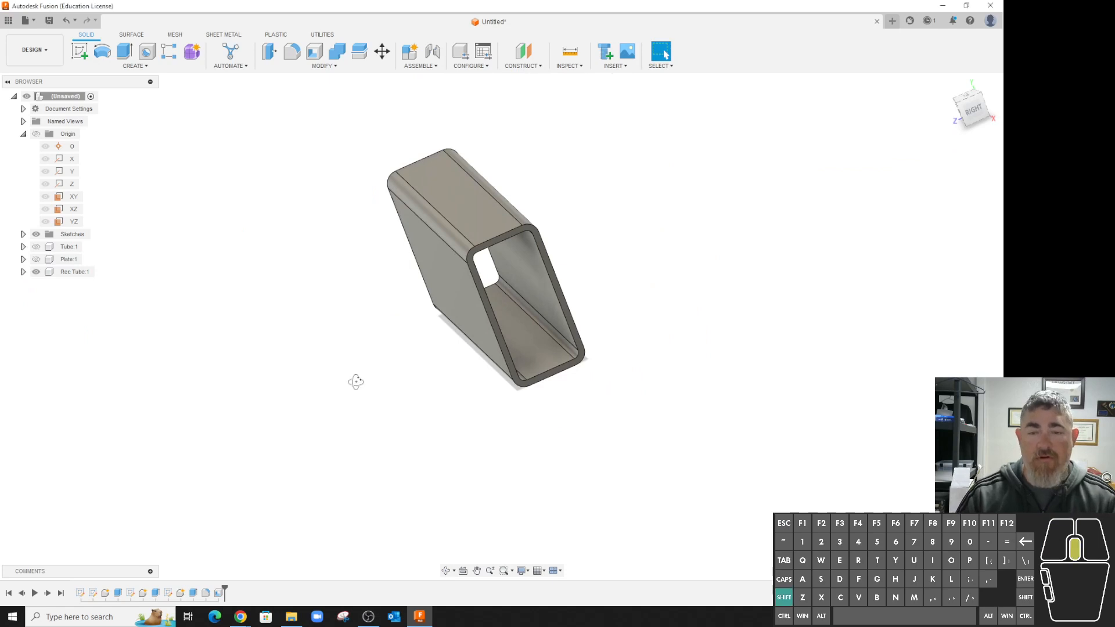
mouse_move(356, 381)
shift+middle_down()
mouse_move(371, 374)
mouse_move(366, 406)
mouse_move(364, 372)
mouse_move(360, 382)
shift+middle_up()
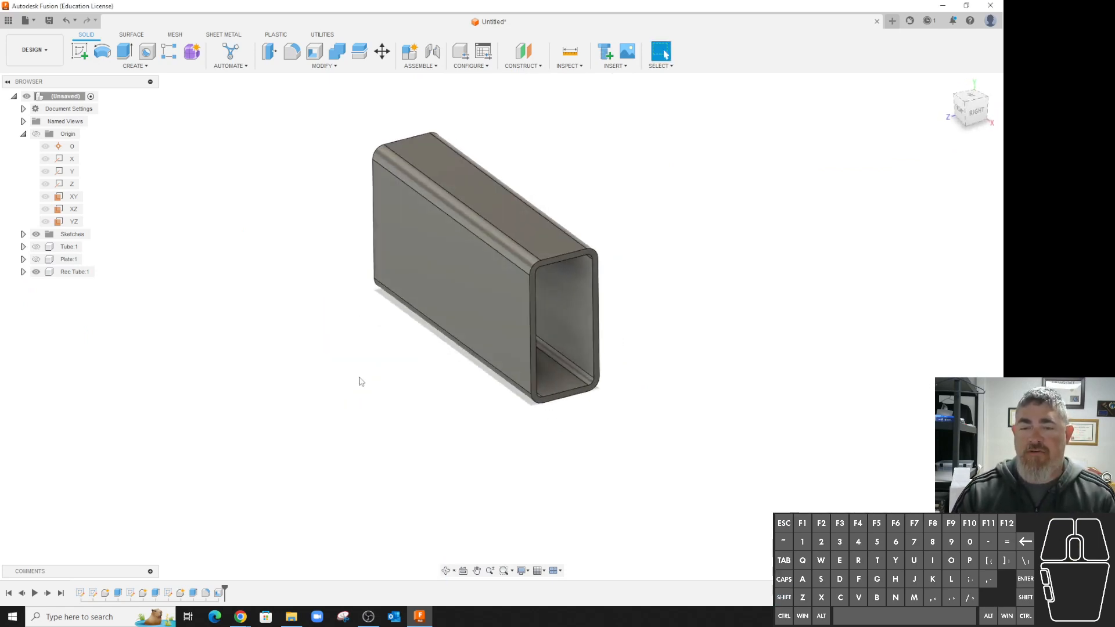
scroll(660, 293, up, 1)
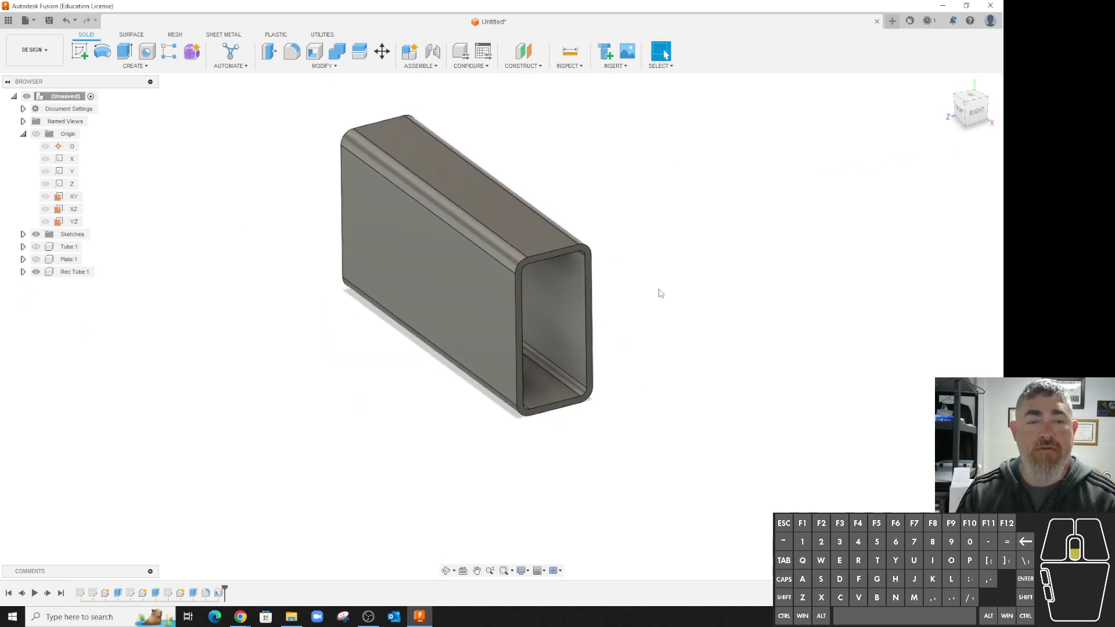
- Try a 0.06 in equal-distance chamfer around the outer edge of the rectangular tube's open end with Tangent Chain on
click(328, 66)
click(281, 99)
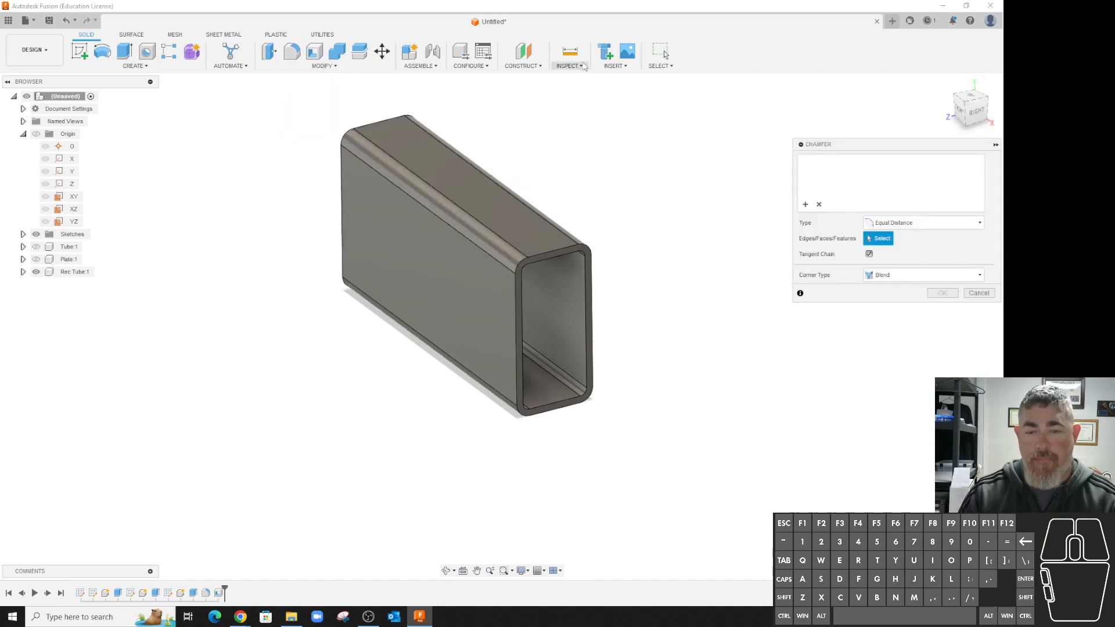
click(555, 254)
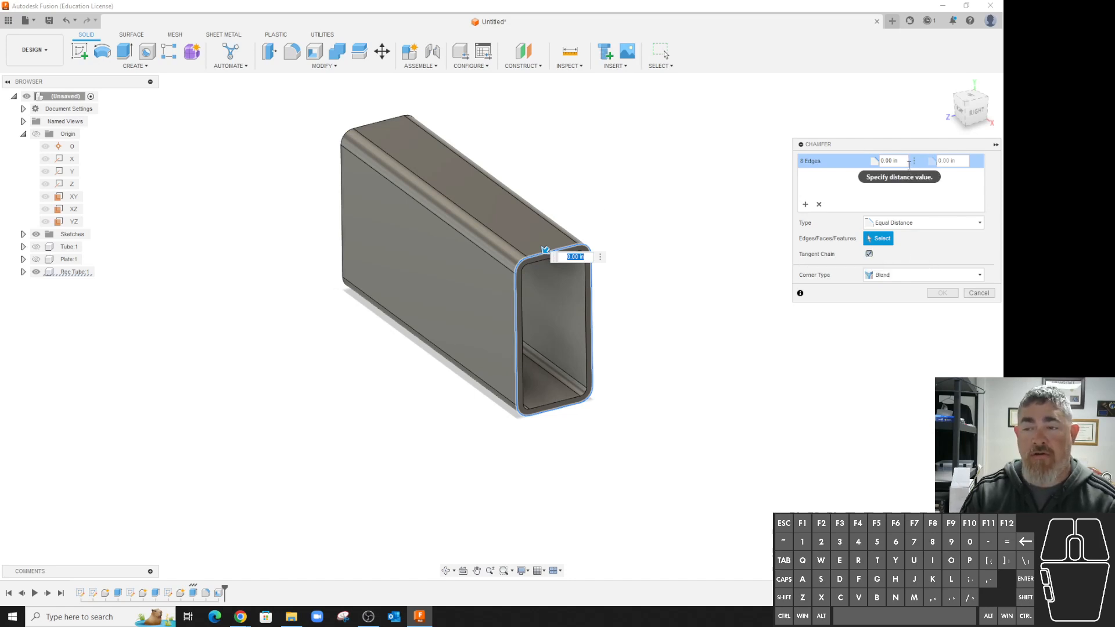
scroll(613, 261, up, 3)
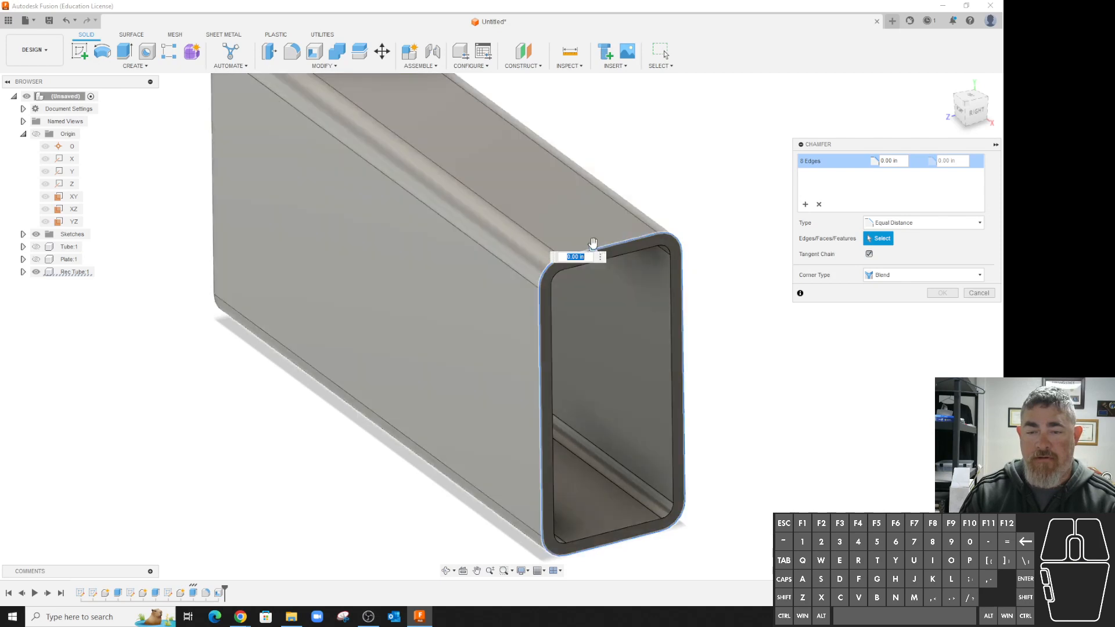
mouse_move(593, 246)
mouse_down()
mouse_move(572, 268)
mouse_move(590, 250)
mouse_up()
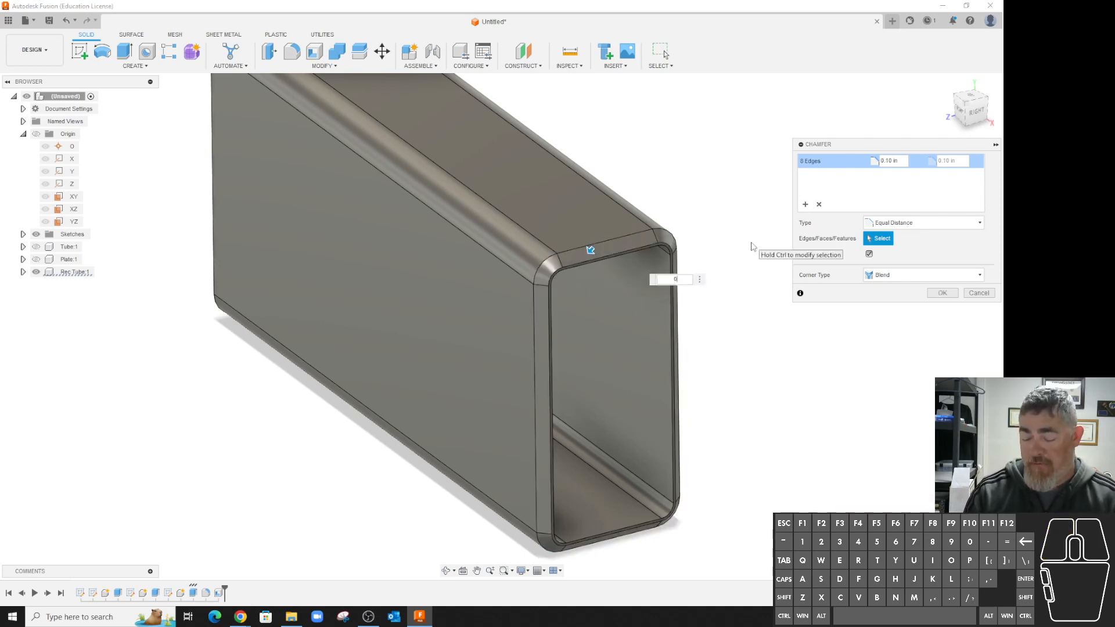
key(Return)
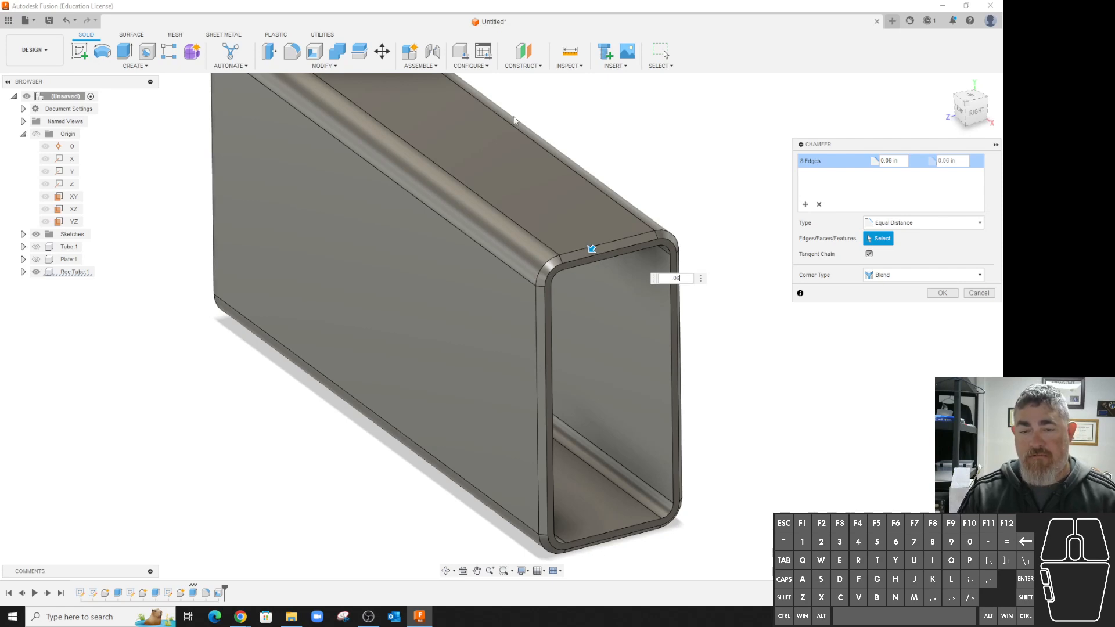
key(Escape)
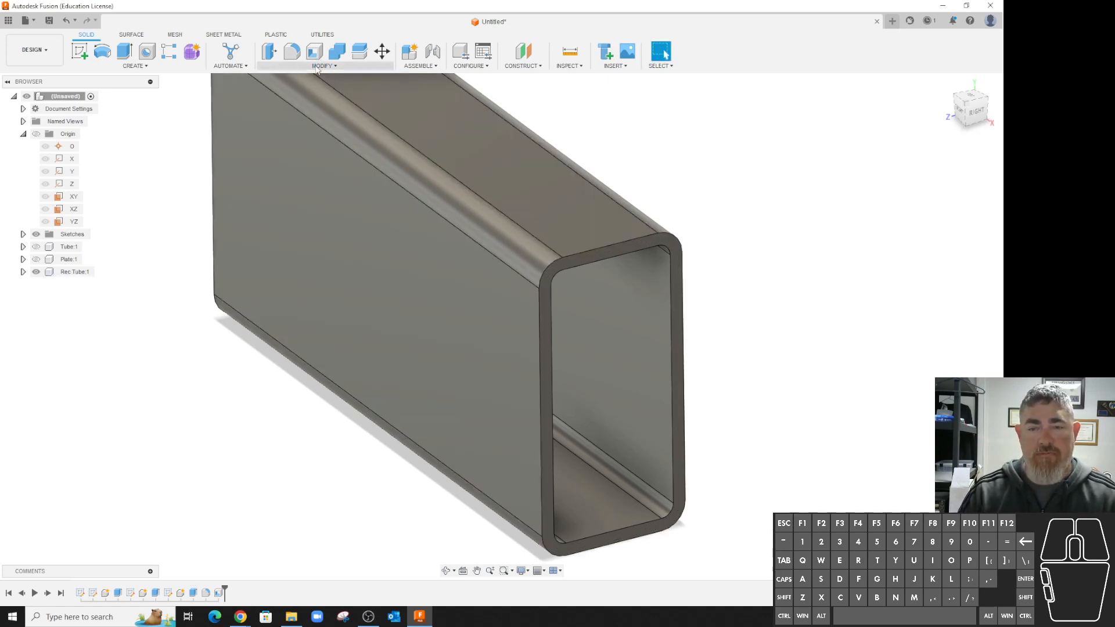
- Chamfer one long vertical outer edge at the tube's end by 1.5 in equal distance with Tangent Chain off
click(324, 66)
click(281, 98)
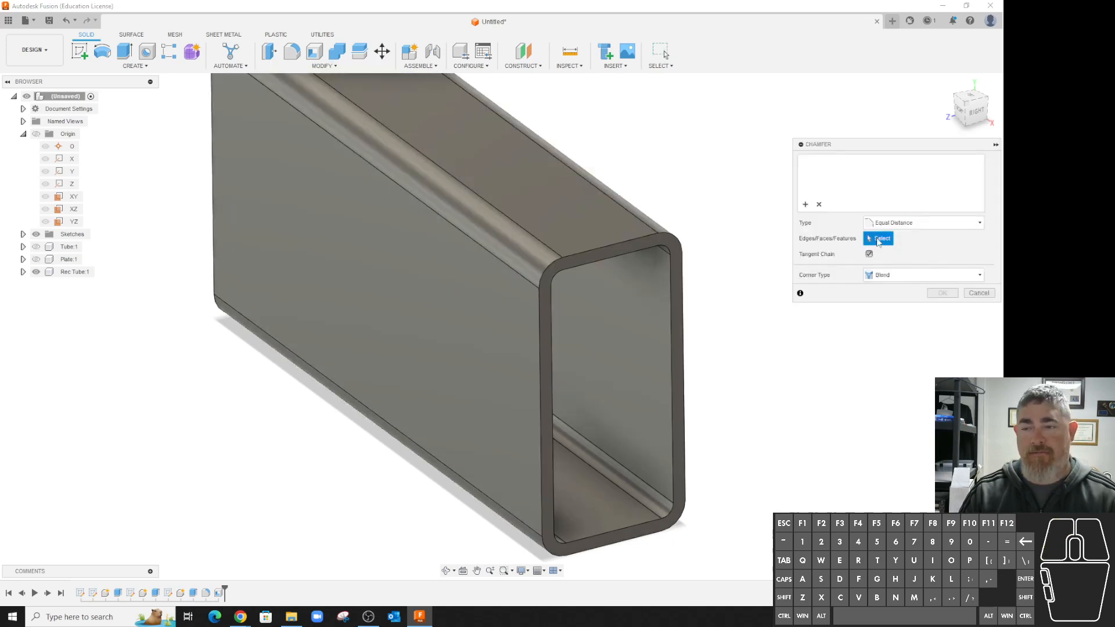
click(869, 254)
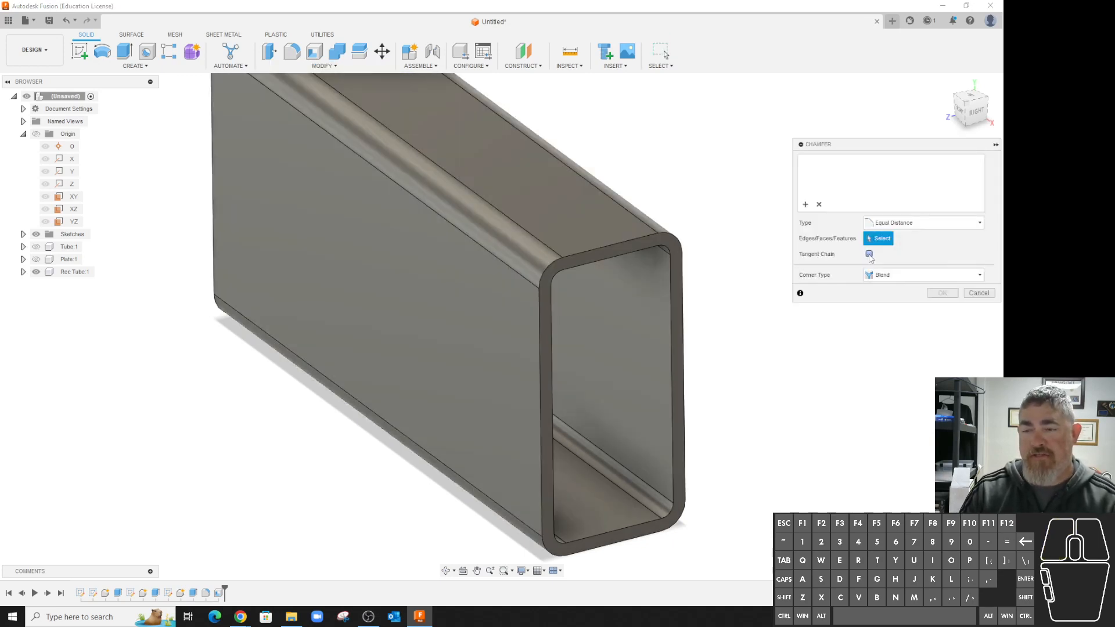
click(539, 312)
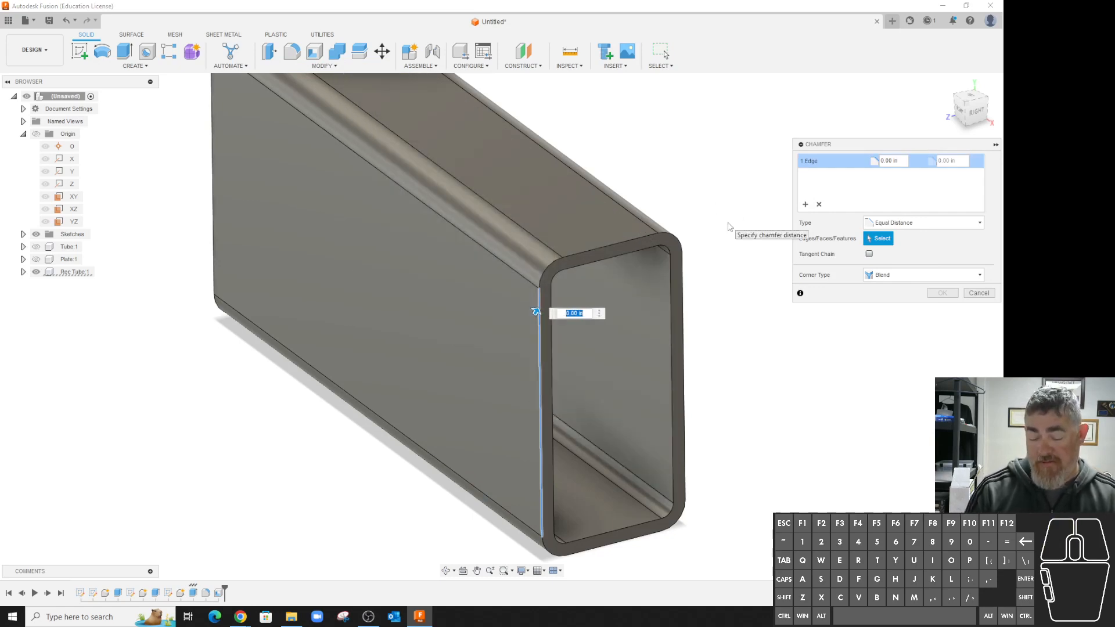
key(Return)
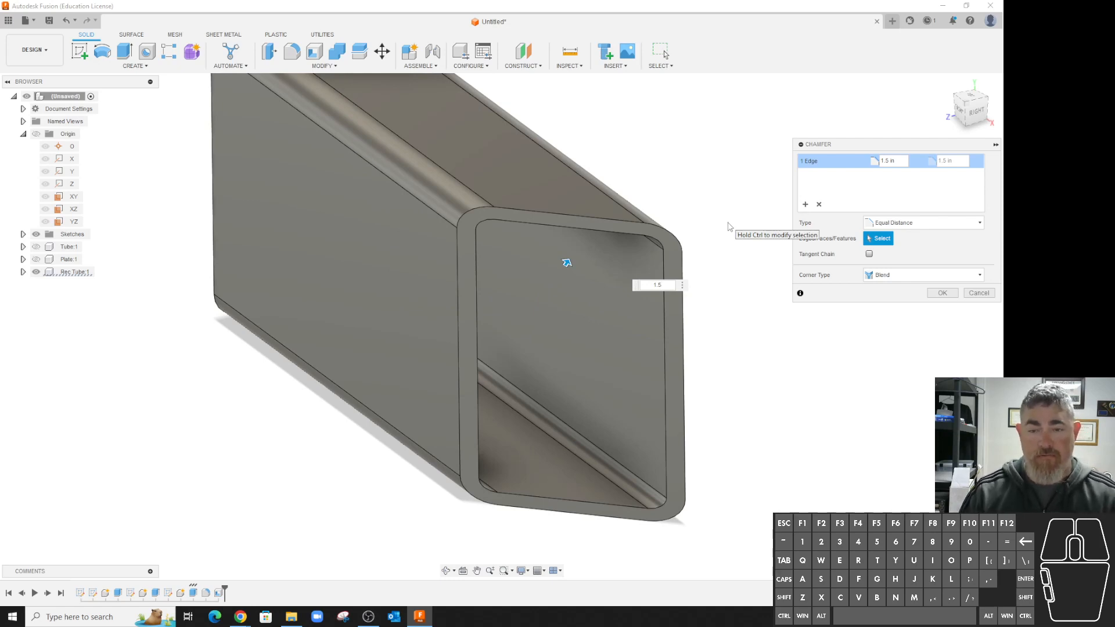
click(942, 293)
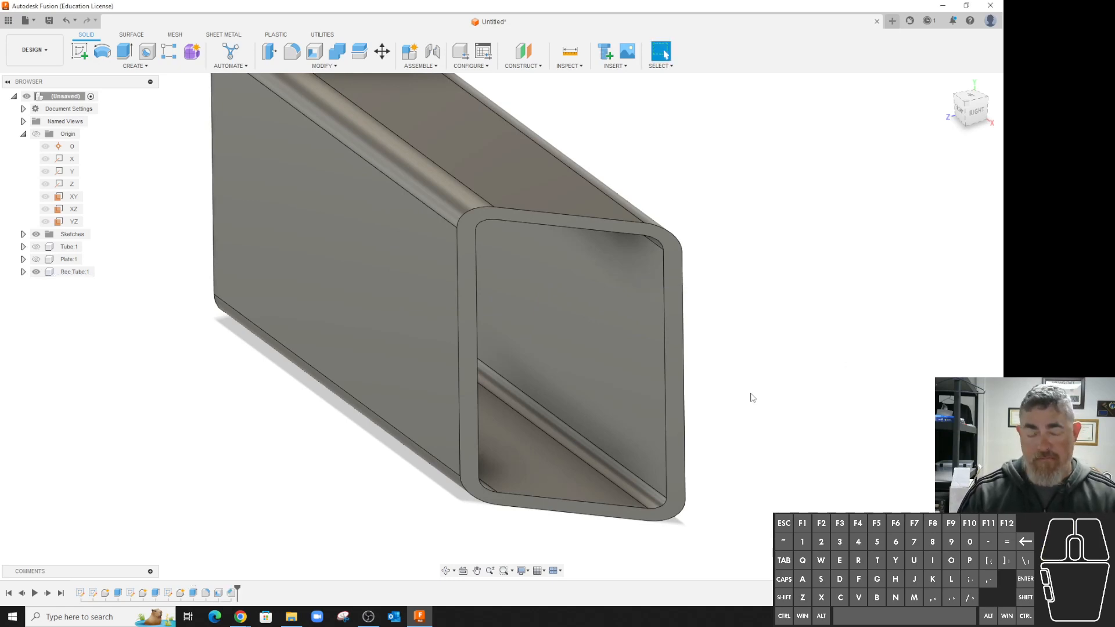
- Chamfer the short upper edge at the tube's opposite end by 3 in, deselecting the lower edge picked first
scroll(747, 390, down, 3)
shift+middle_drag(722, 404, 374, 194)
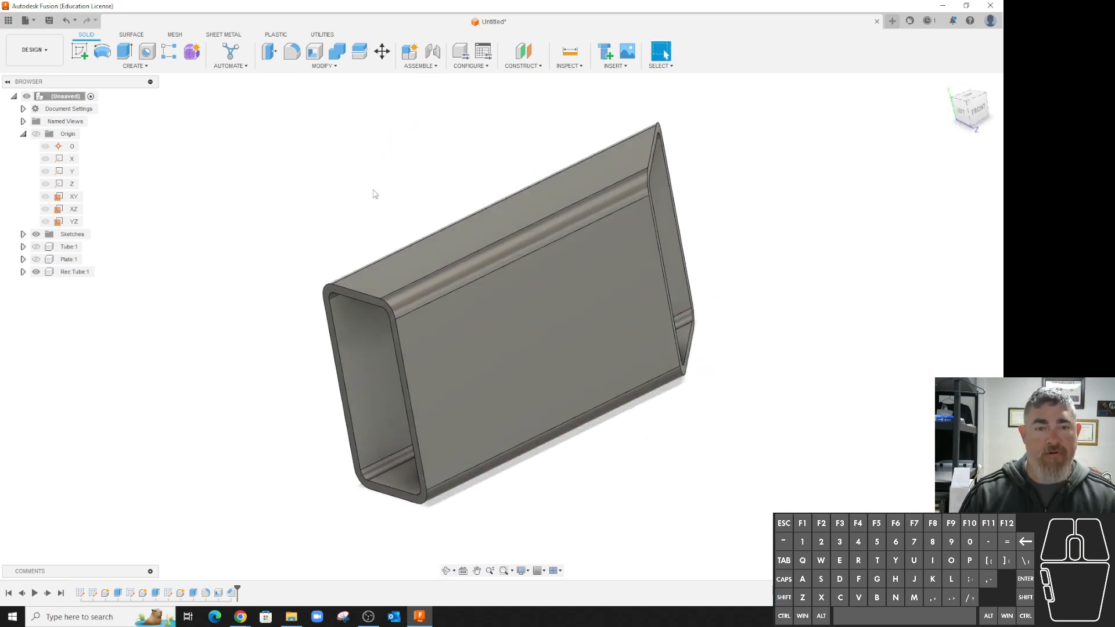
click(322, 66)
click(285, 100)
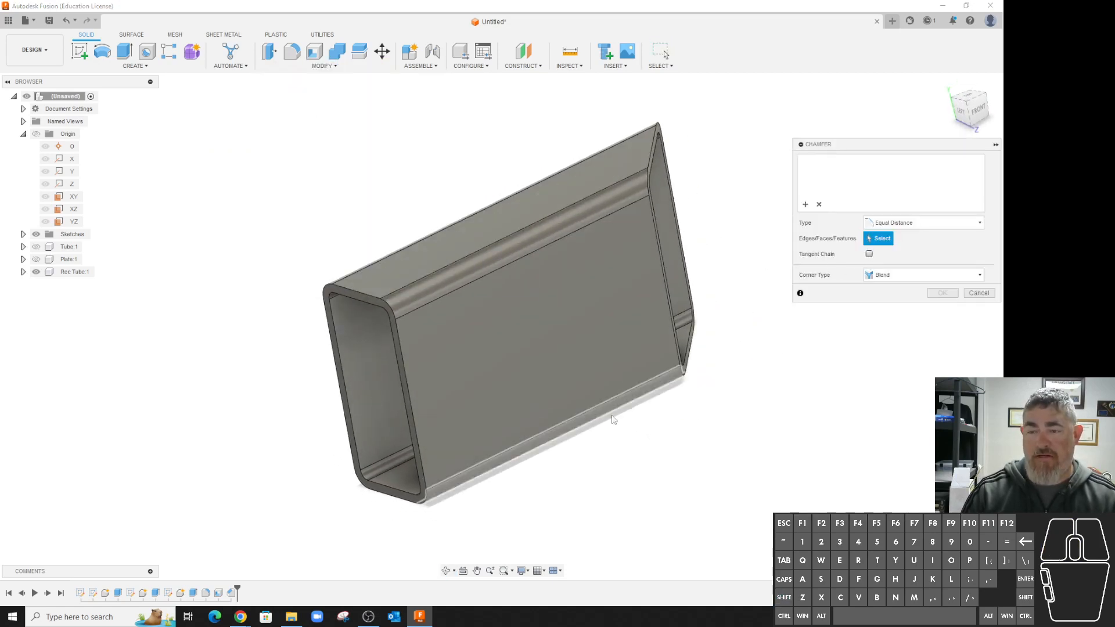
click(400, 502)
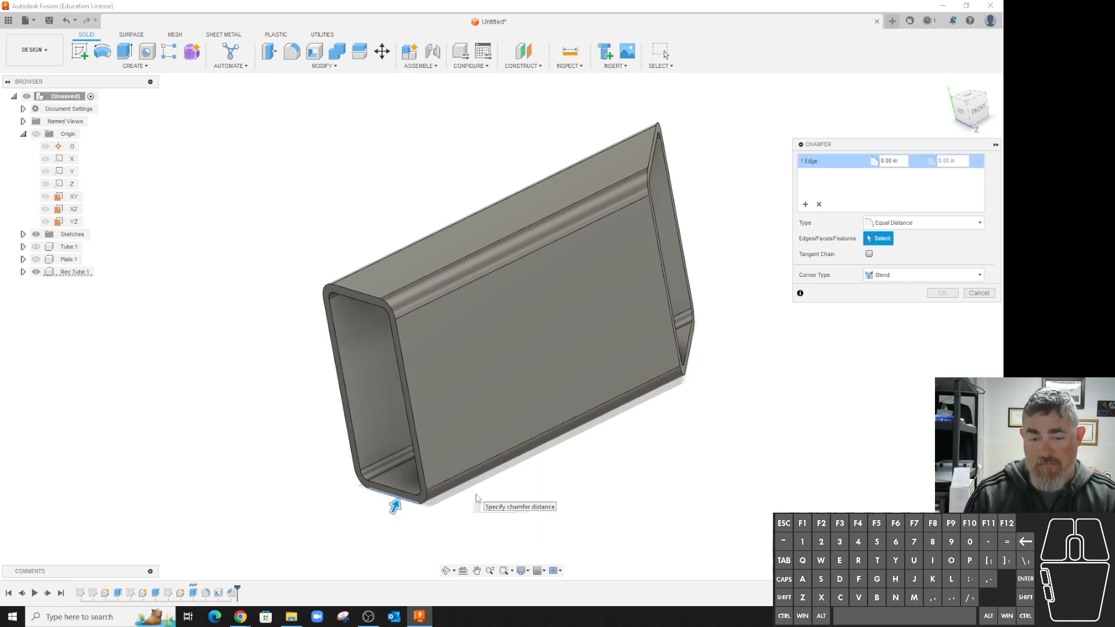
text(3)
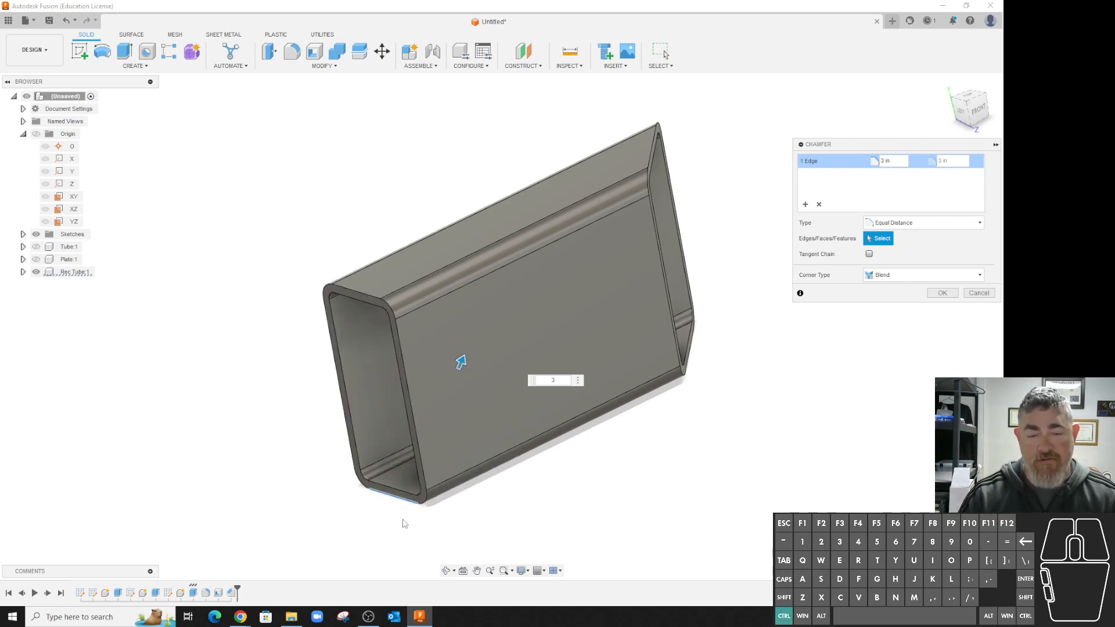
ctrl+click(400, 500)
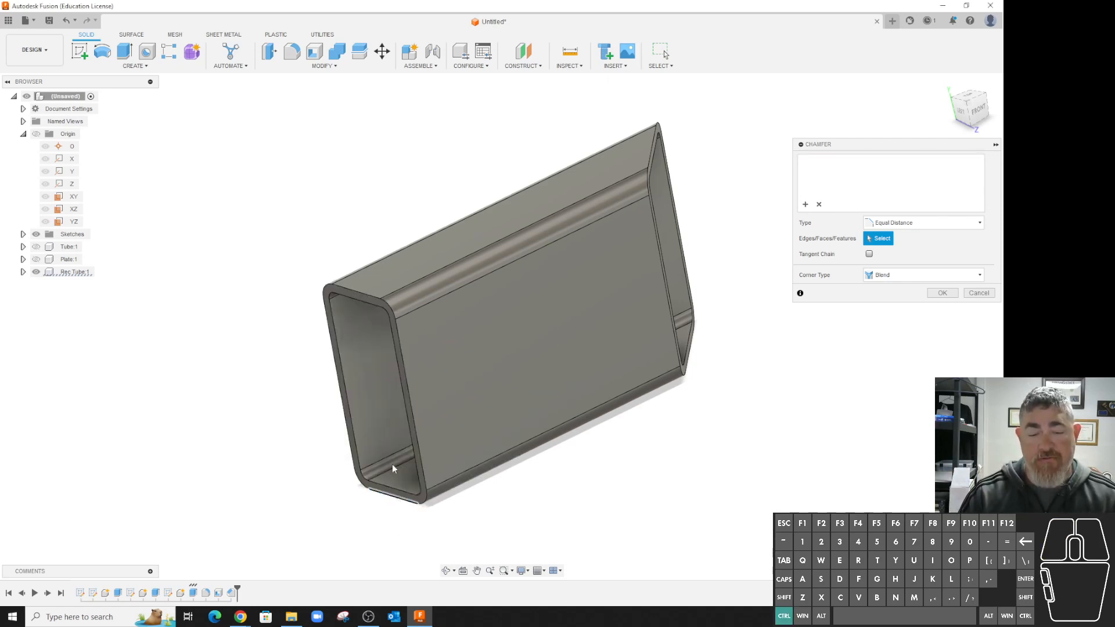
ctrl+click(361, 293)
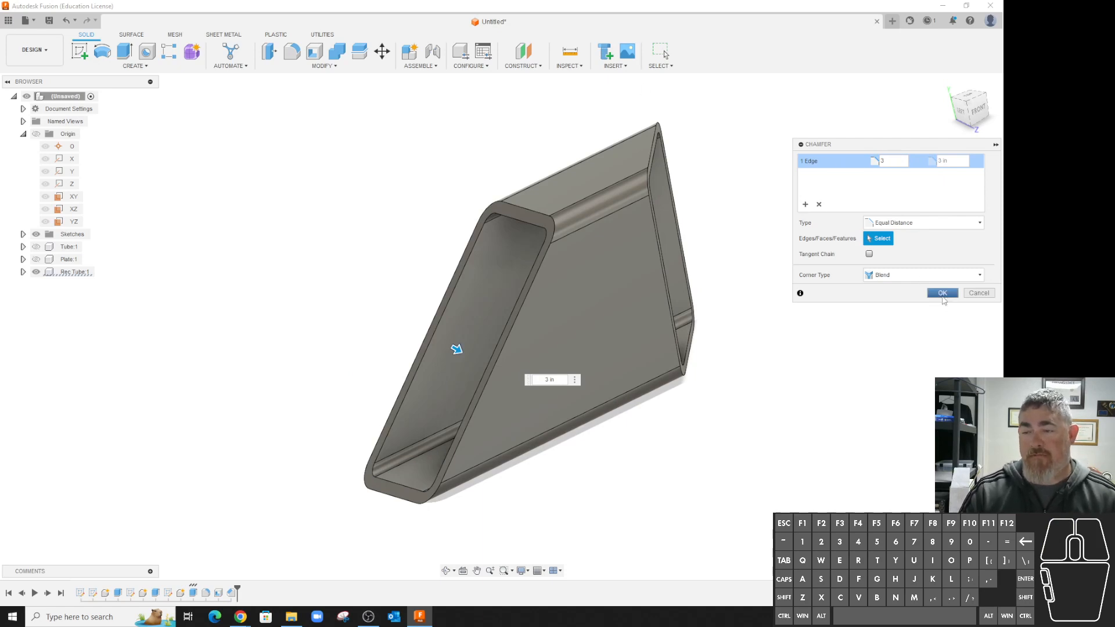
click(942, 293)
- Duplicate the rectangular tube component and move the copy about -4.90 in along Z
click(64, 272)
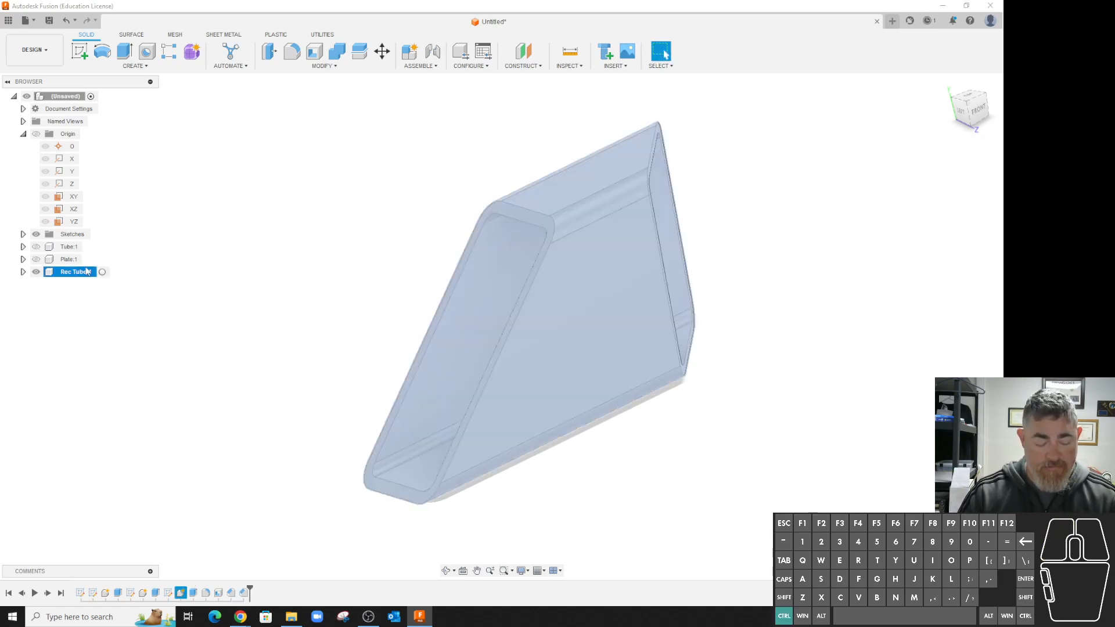
key(ctrl+c)
key(ctrl+v)
drag(573, 320, 343, 256)
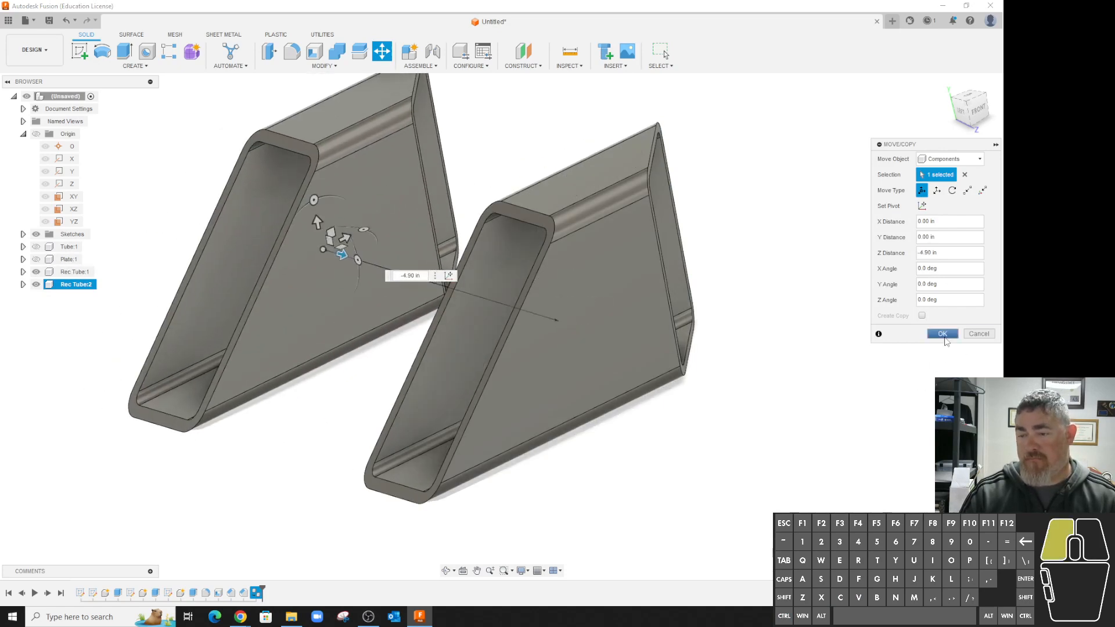
click(942, 333)
- Joint the copied tube to the original at the lower edges of their 3 in chamfered ends, flipped and rotated to 270 degrees
click(430, 52)
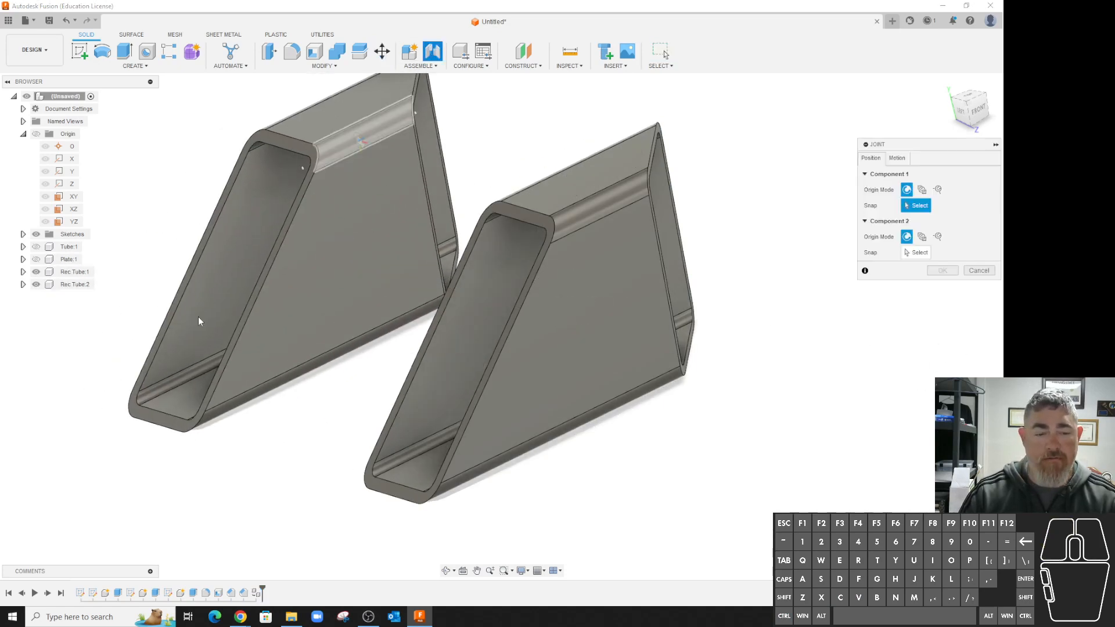
click(166, 413)
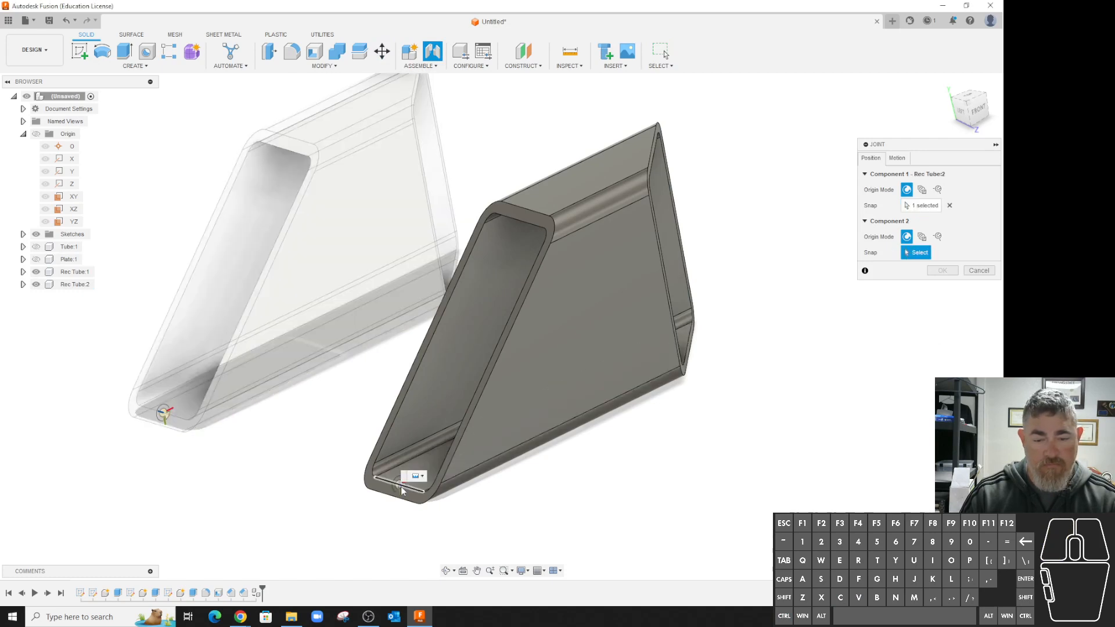
click(390, 475)
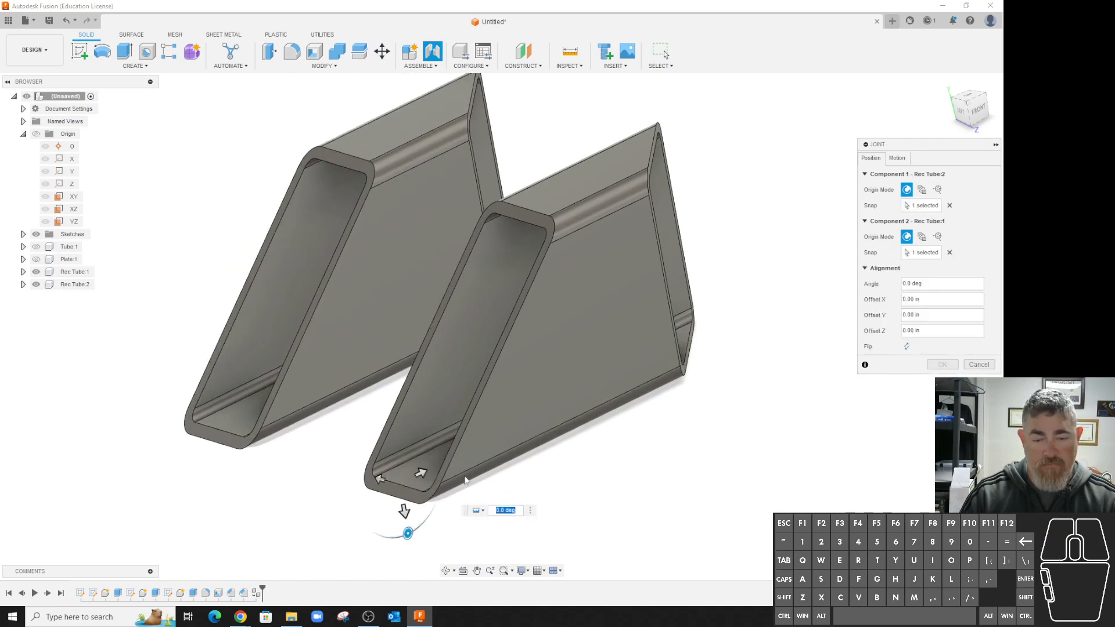
click(906, 346)
drag(406, 530, 505, 438)
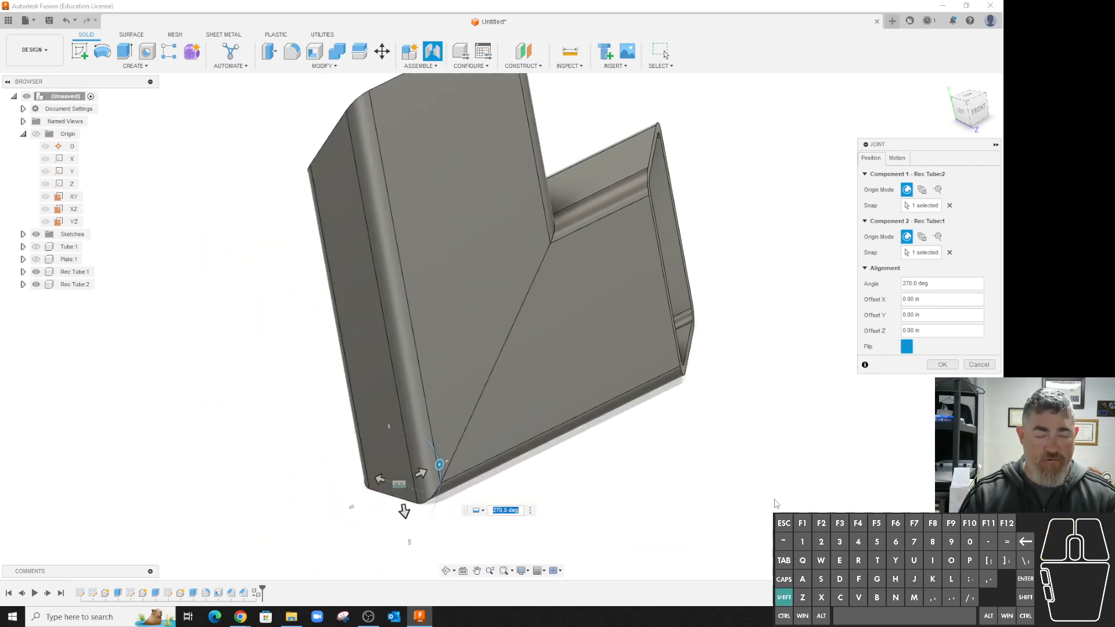
mouse_move(707, 497)
shift+middle_down()
mouse_move(659, 473)
mouse_move(679, 461)
mouse_move(691, 483)
shift+middle_up()
scroll(691, 483, down, 5)
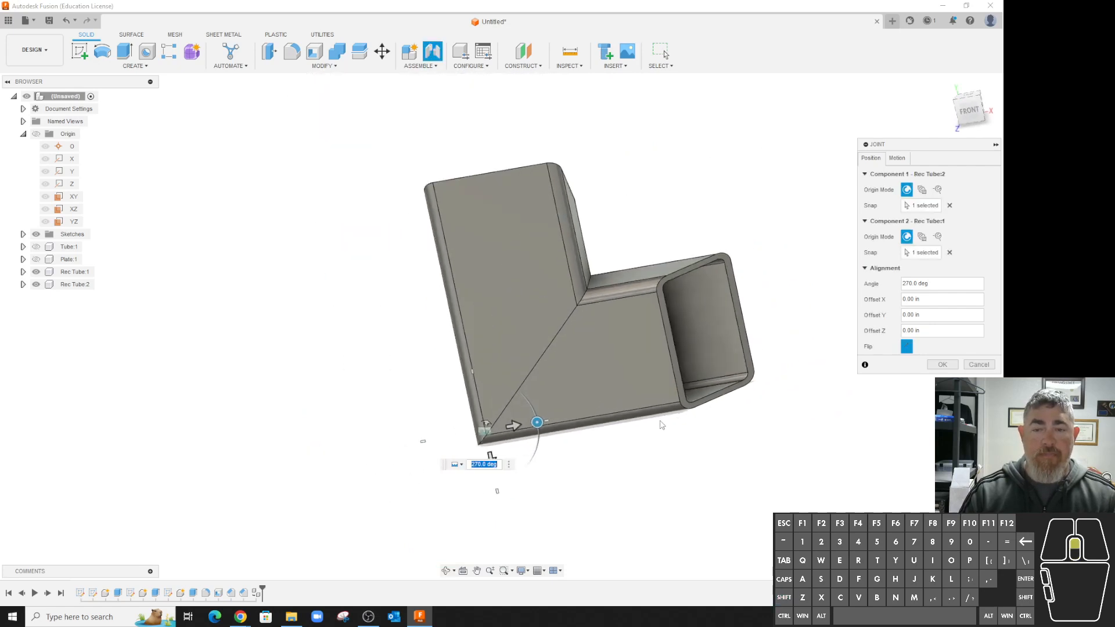